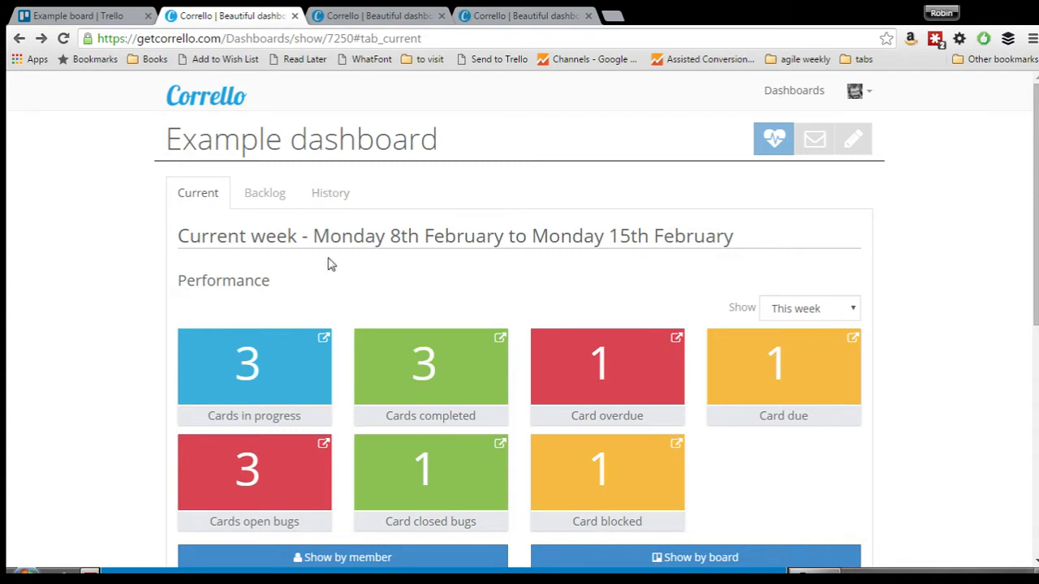
Review the two-stat dashboard, the Example board's lists in Trello, and the labels on the weekly emails bug card in Coding.
{"action": "left_click", "coordinate": [364, 16]}
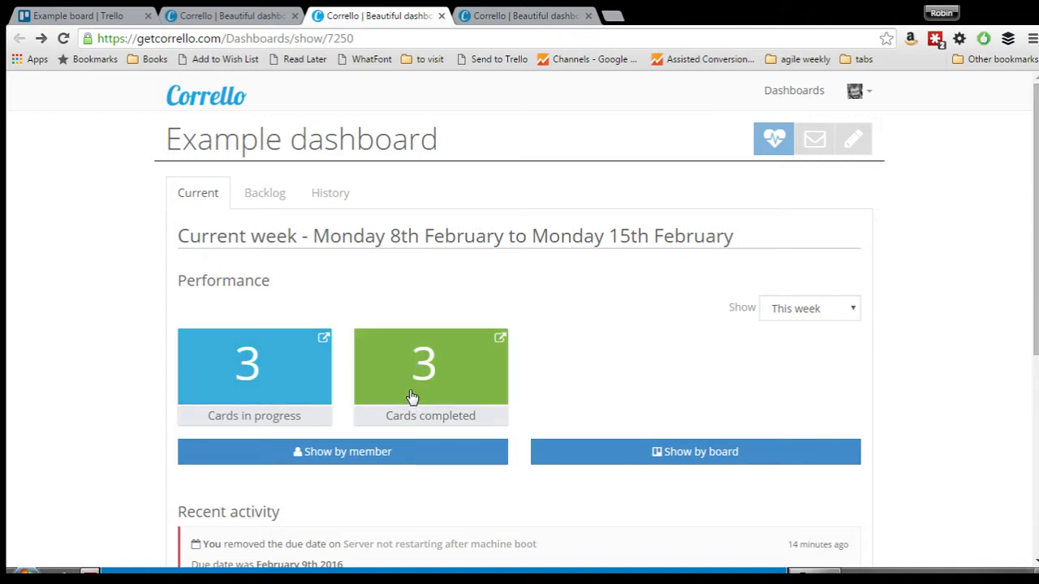
{"action": "left_click", "coordinate": [74, 18]}
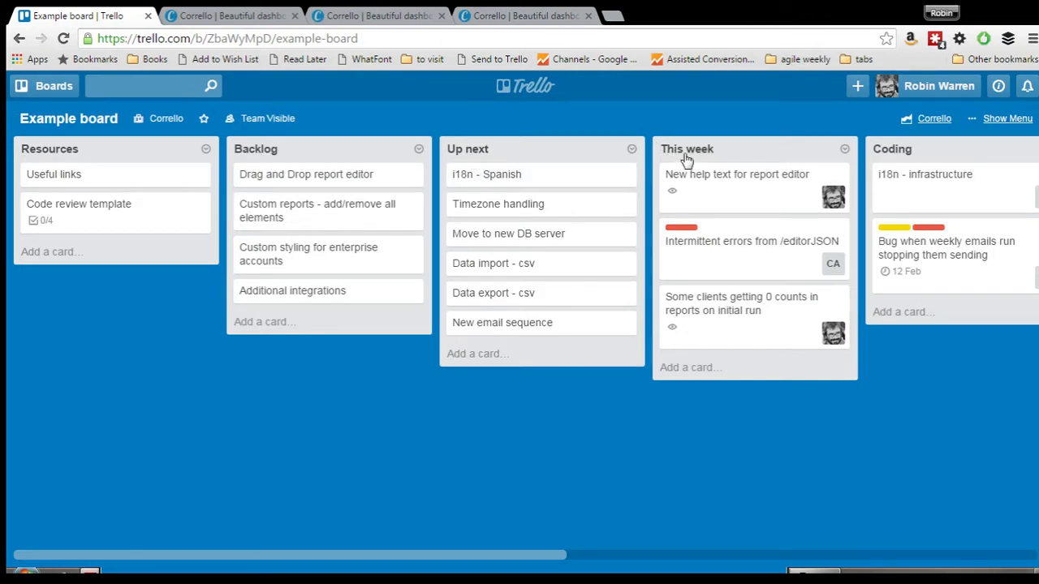
{"action": "left_click_drag", "start_coordinate": [390, 559], "coordinate": [774, 559]}
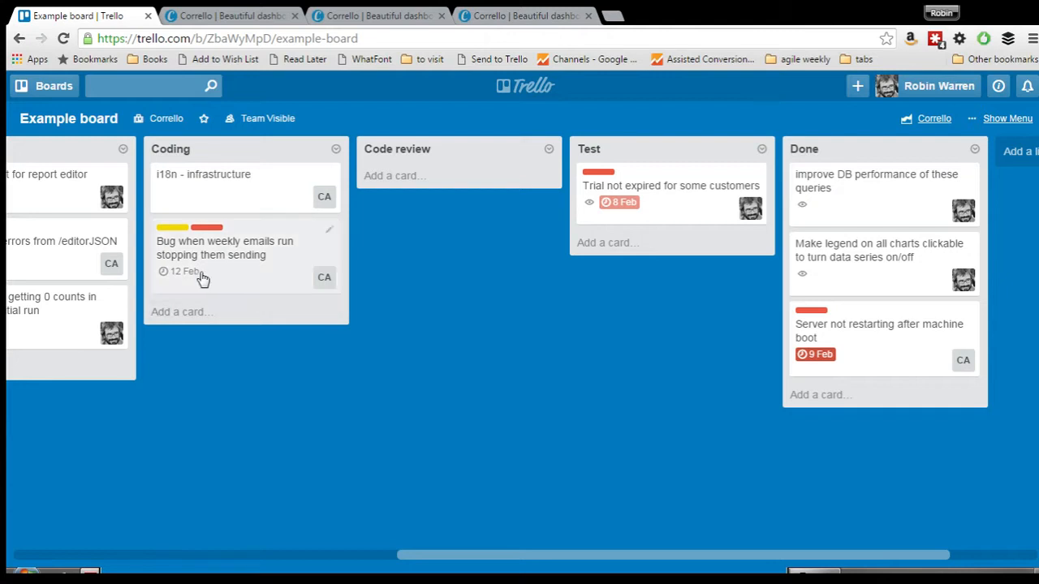
{"action": "left_click_drag", "start_coordinate": [495, 555], "coordinate": [421, 545]}
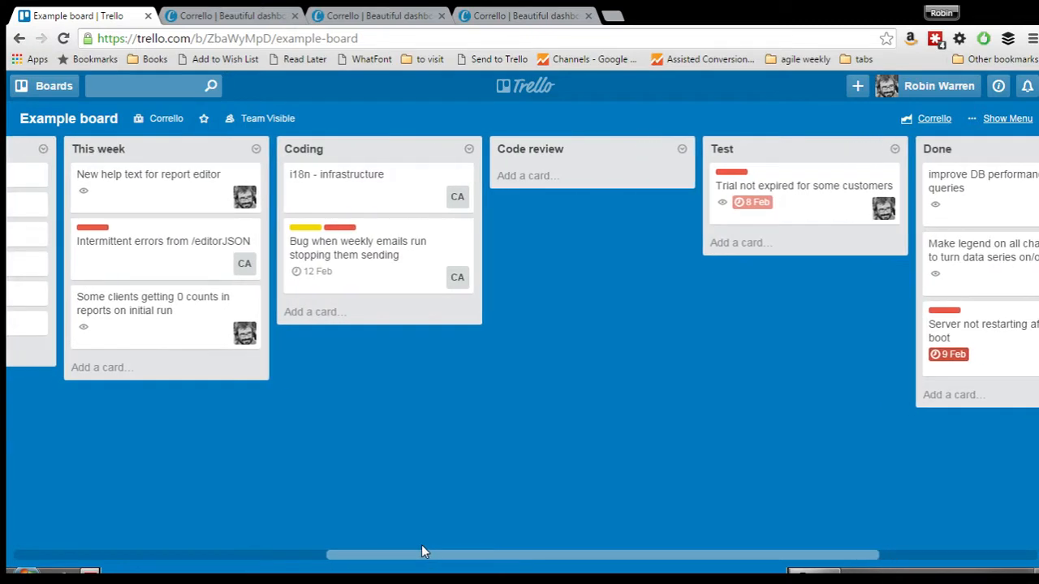
{"action": "left_click", "coordinate": [369, 257]}
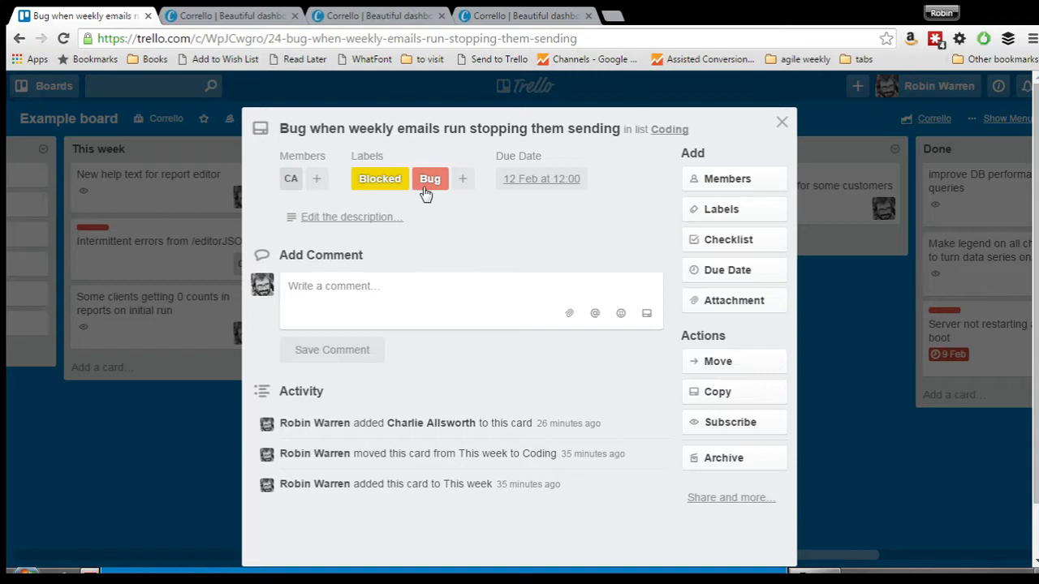
{"action": "left_click", "coordinate": [781, 124]}
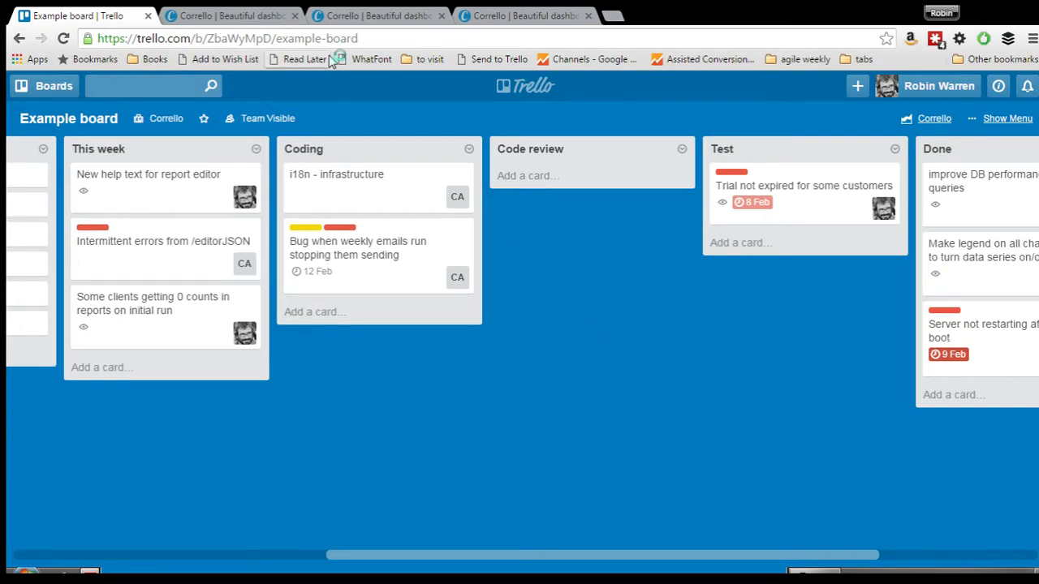
Edit the Corrello Example dashboard and delete its Overdue, Due, Open bugs, Closed bugs and Blocked performance stats.
{"action": "left_click", "coordinate": [231, 18]}
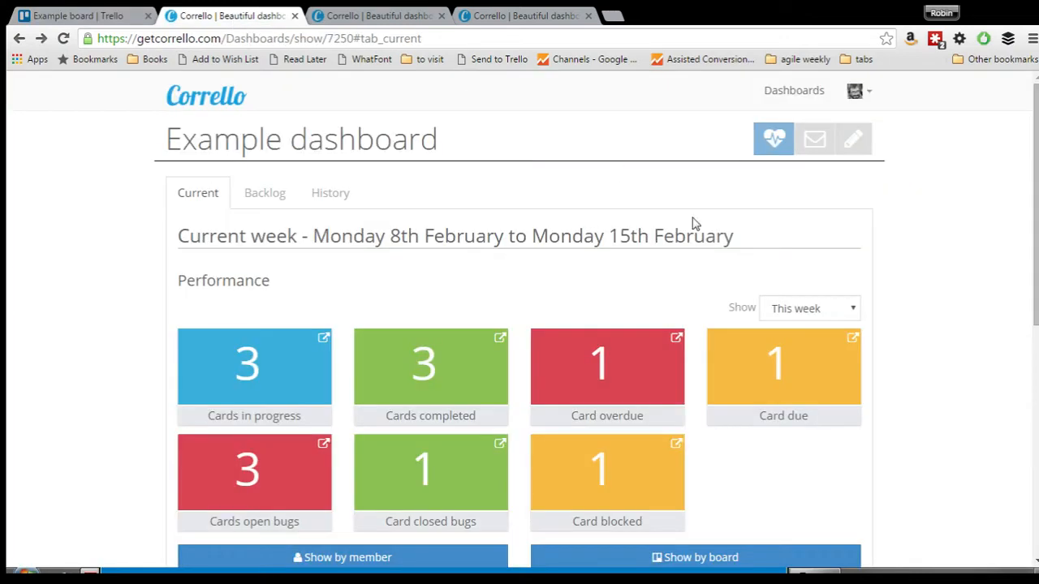
{"action": "left_click", "coordinate": [861, 158]}
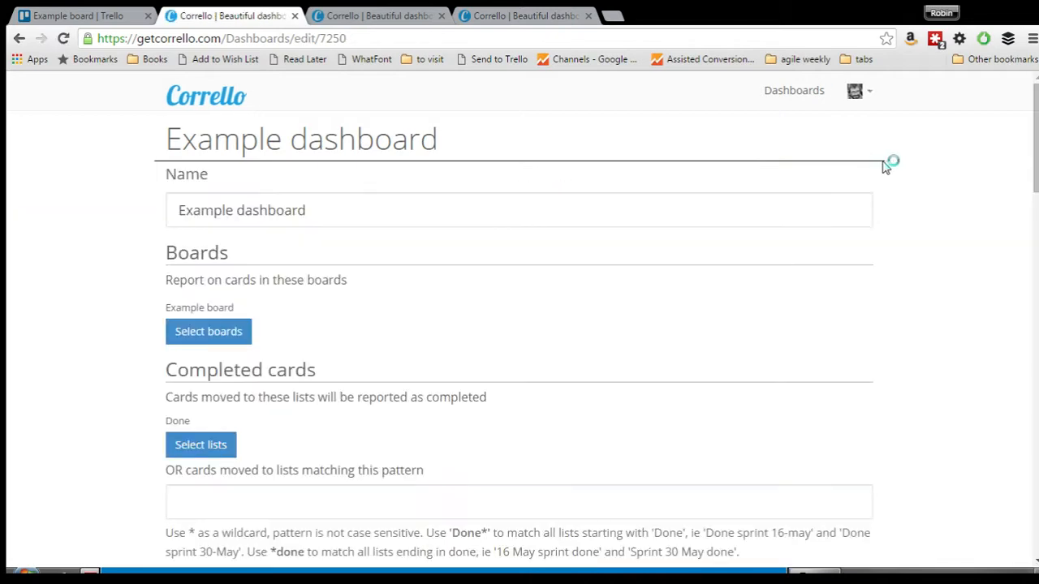
{"action": "scroll", "coordinate": [921, 188], "scroll_direction": "down", "scroll_amount": 10}
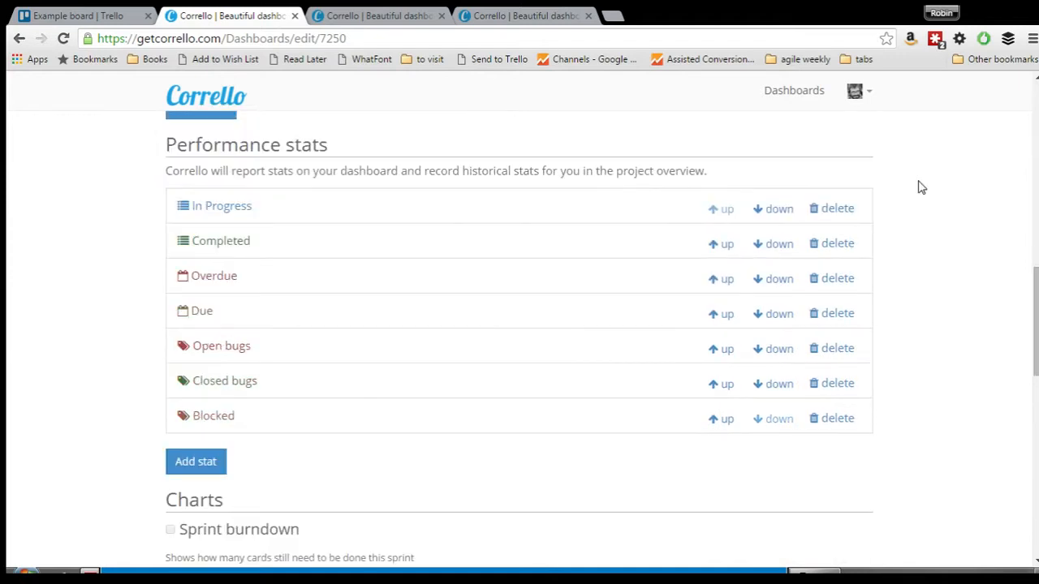
{"action": "left_click", "coordinate": [842, 277]}
{"action": "left_click", "coordinate": [839, 280]}
{"action": "left_click", "coordinate": [838, 279]}
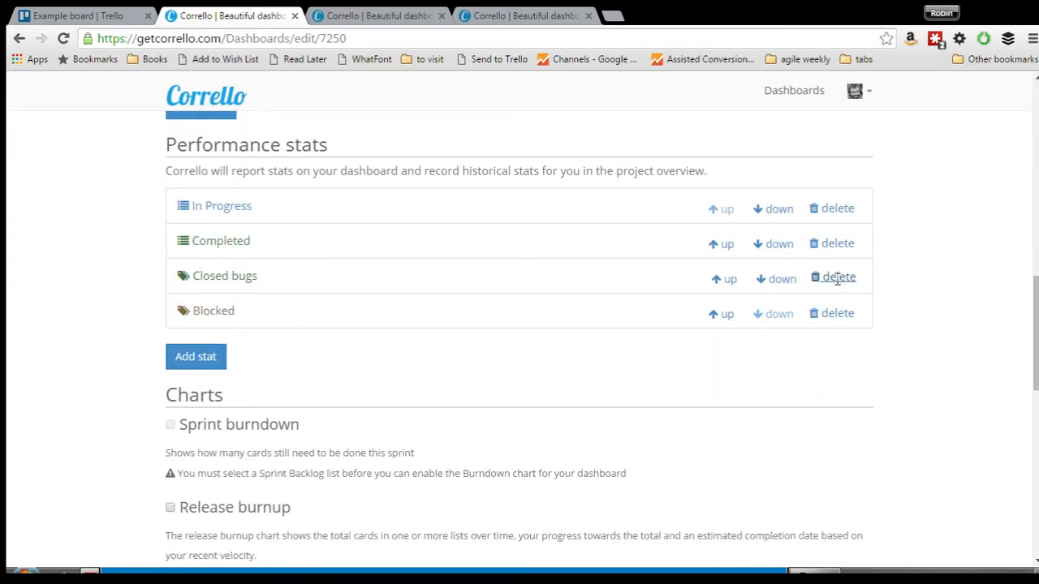
{"action": "left_click", "coordinate": [836, 280]}
{"action": "left_click", "coordinate": [837, 280]}
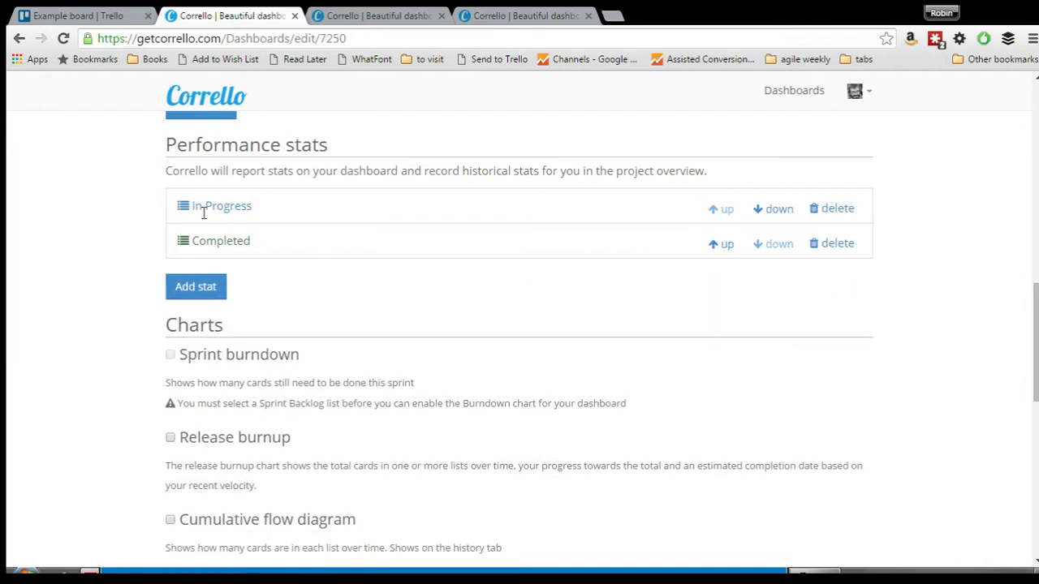
Review the In Progress and Completed stats and the two-stat dashboard's Show period options, and return to the dashboard settings.
{"action": "left_click_drag", "start_coordinate": [194, 208], "coordinate": [262, 216]}
{"action": "left_click", "coordinate": [261, 216]}
{"action": "left_click_drag", "start_coordinate": [194, 241], "coordinate": [254, 241]}
{"action": "left_click", "coordinate": [256, 251]}
{"action": "left_click", "coordinate": [379, 16]}
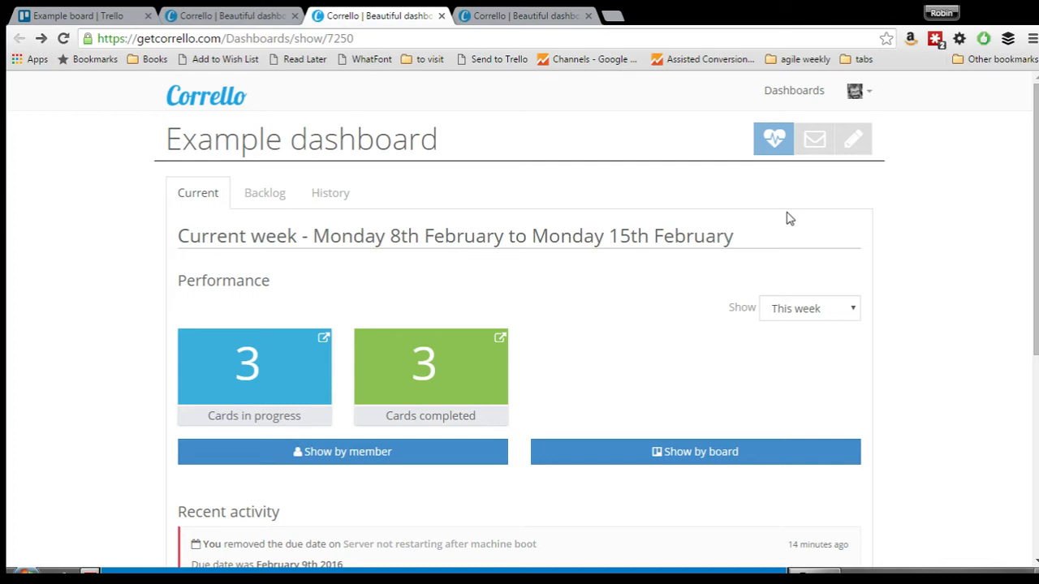
{"action": "left_click", "coordinate": [821, 309]}
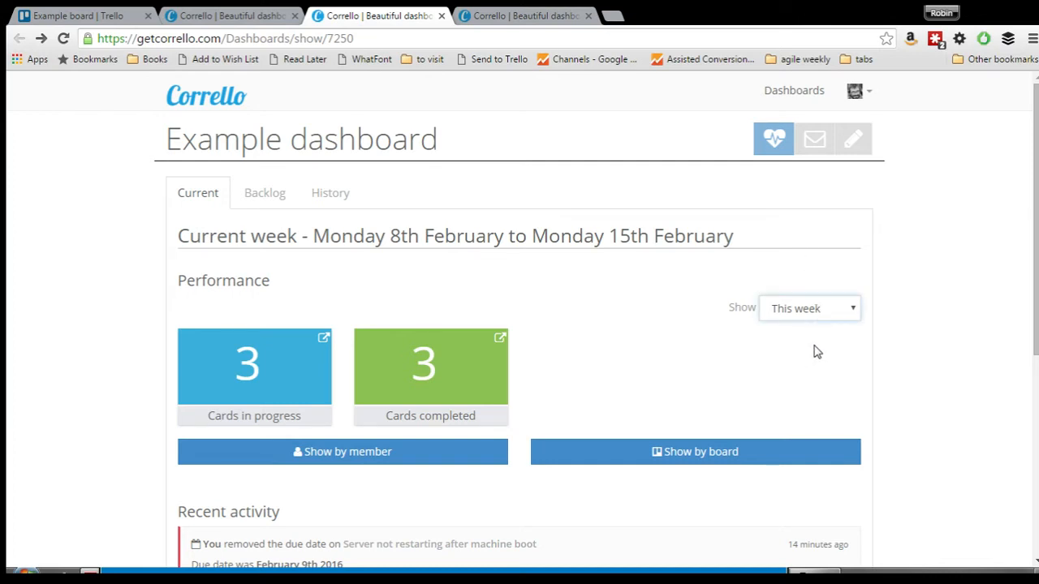
{"action": "left_click", "coordinate": [656, 370]}
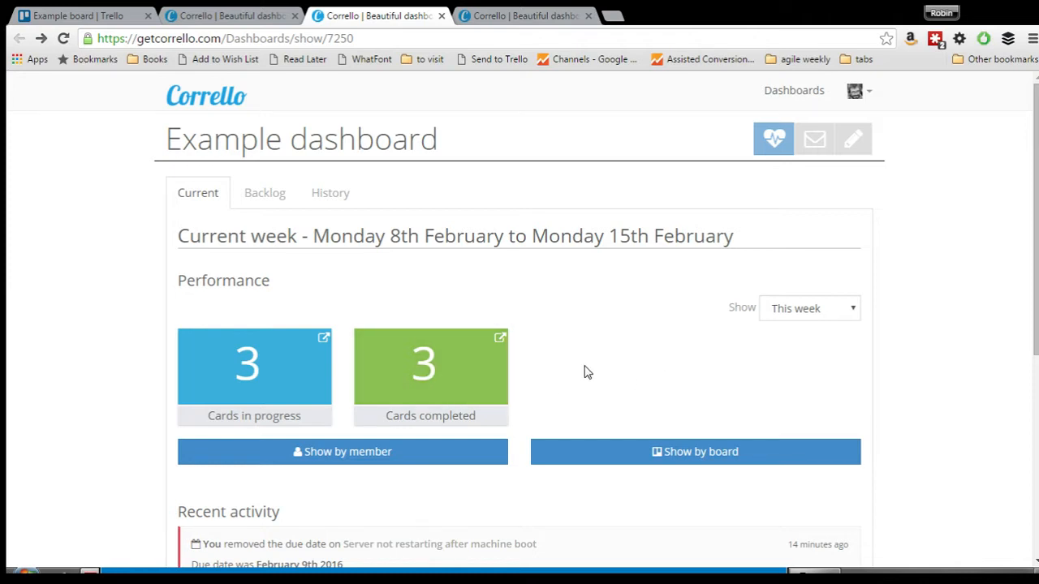
{"action": "left_click", "coordinate": [811, 313]}
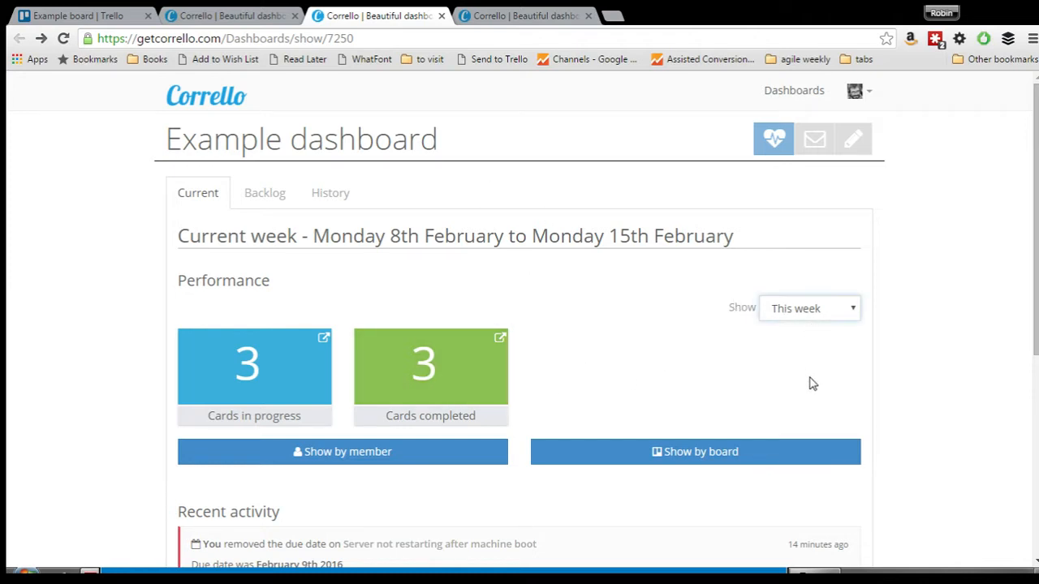
{"action": "left_click", "coordinate": [643, 326]}
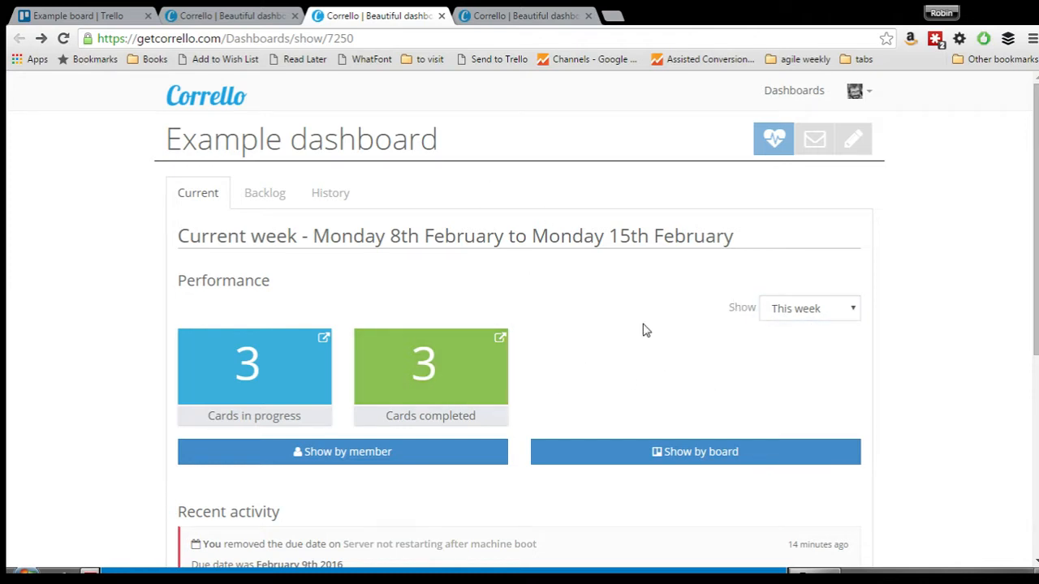
{"action": "left_click", "coordinate": [228, 18]}
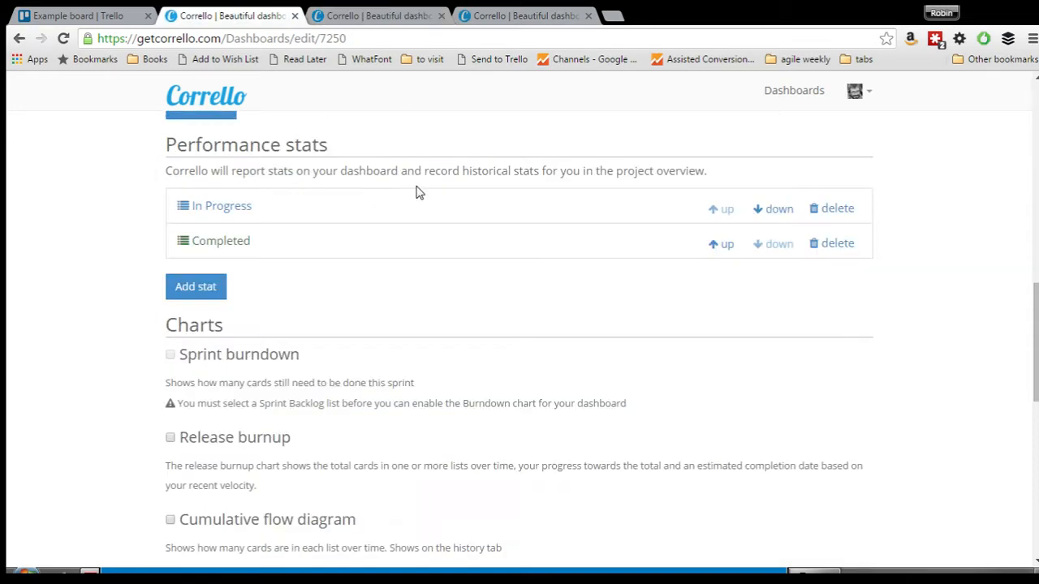
{"action": "left_click", "coordinate": [204, 288]}
{"action": "left_click", "coordinate": [638, 294]}
{"action": "left_click_drag", "start_coordinate": [1036, 392], "coordinate": [1035, 328]}
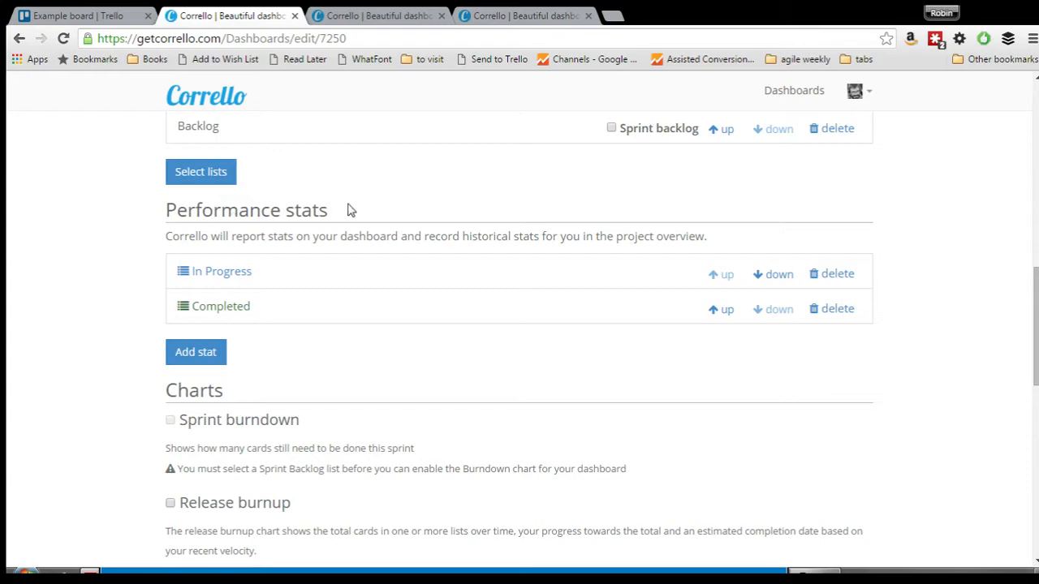
Examine the card-state choices for a new performance stat, trying Done, In Progress, Sprint Backlog and Backlog.
{"action": "left_click", "coordinate": [197, 351]}
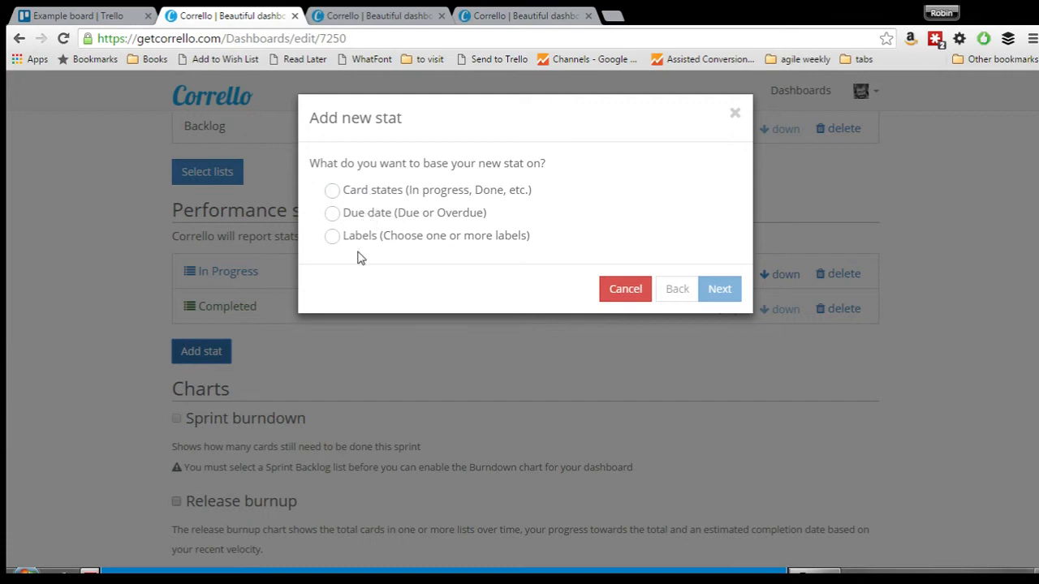
{"action": "left_click", "coordinate": [367, 193]}
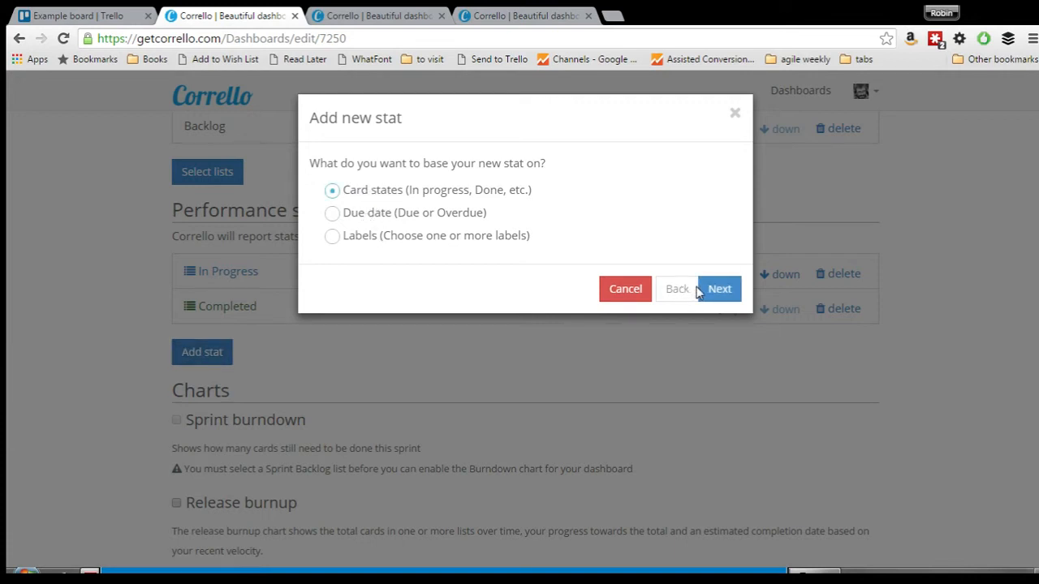
{"action": "left_click", "coordinate": [721, 299]}
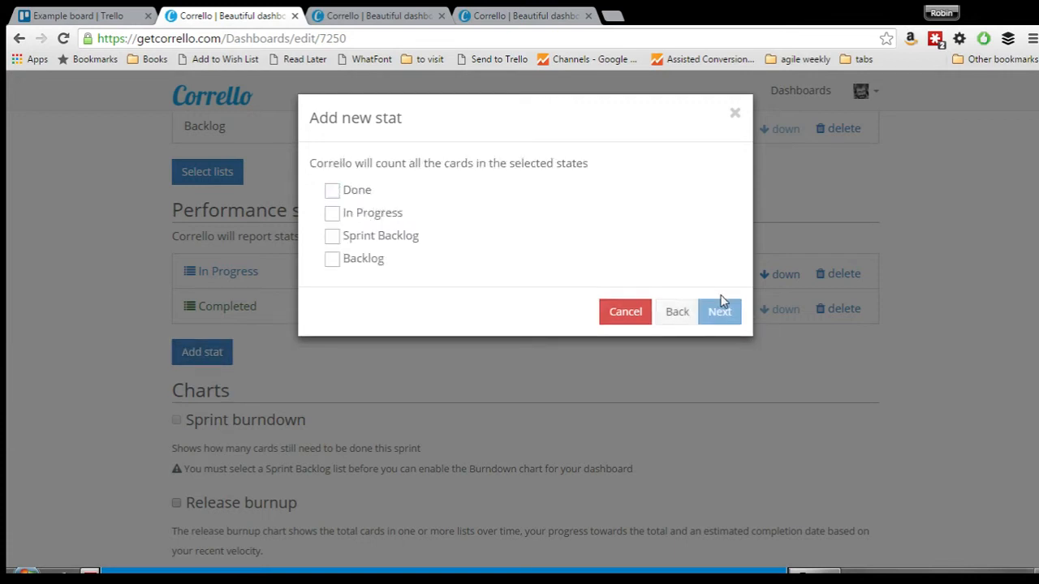
{"action": "left_click", "coordinate": [370, 197]}
{"action": "left_click", "coordinate": [352, 192]}
{"action": "left_click", "coordinate": [354, 218]}
{"action": "left_click", "coordinate": [354, 218]}
{"action": "left_click", "coordinate": [360, 236]}
{"action": "left_click", "coordinate": [352, 259]}
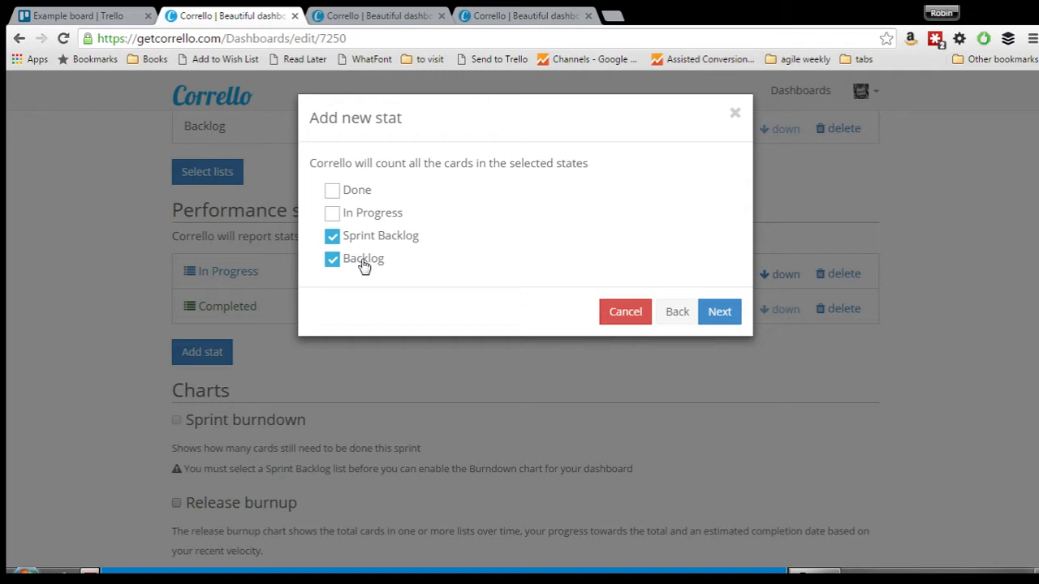
Examine the due date and label choices for a new stat, trying the Bug label, and cancel without adding it.
{"action": "left_click", "coordinate": [672, 312]}
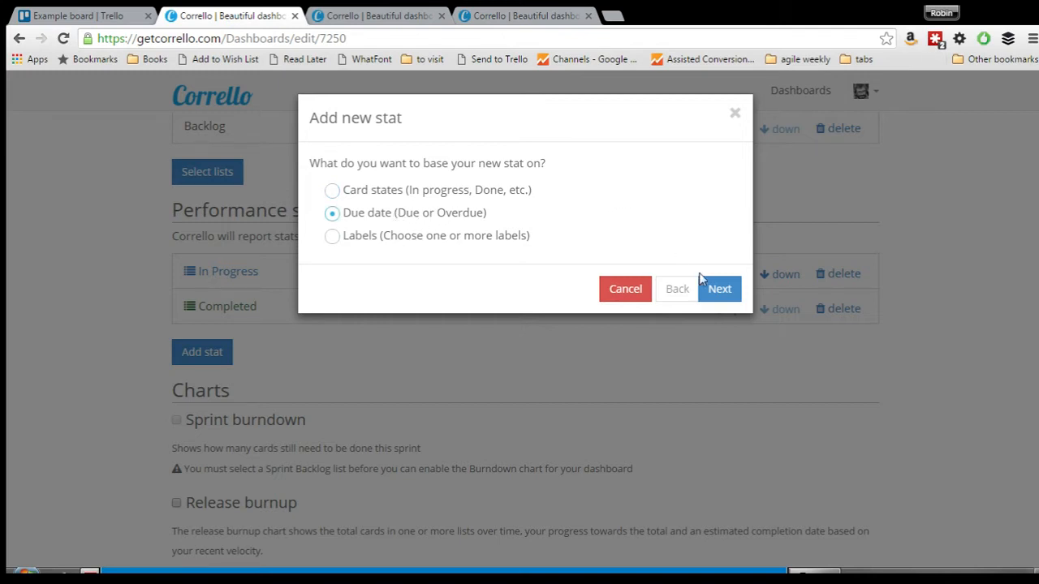
{"action": "left_click", "coordinate": [720, 289]}
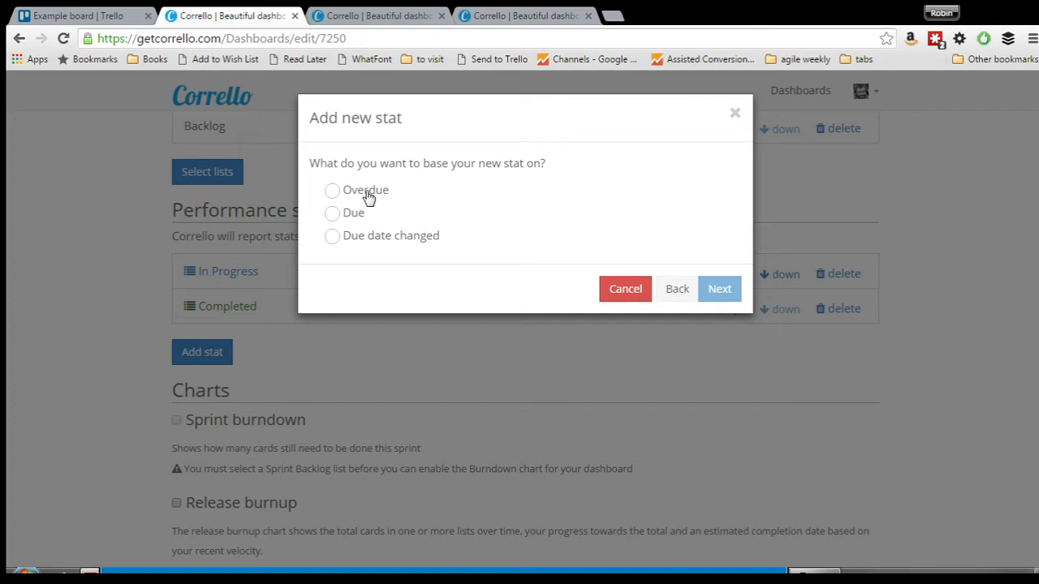
{"action": "left_click", "coordinate": [667, 289]}
{"action": "left_click", "coordinate": [364, 238]}
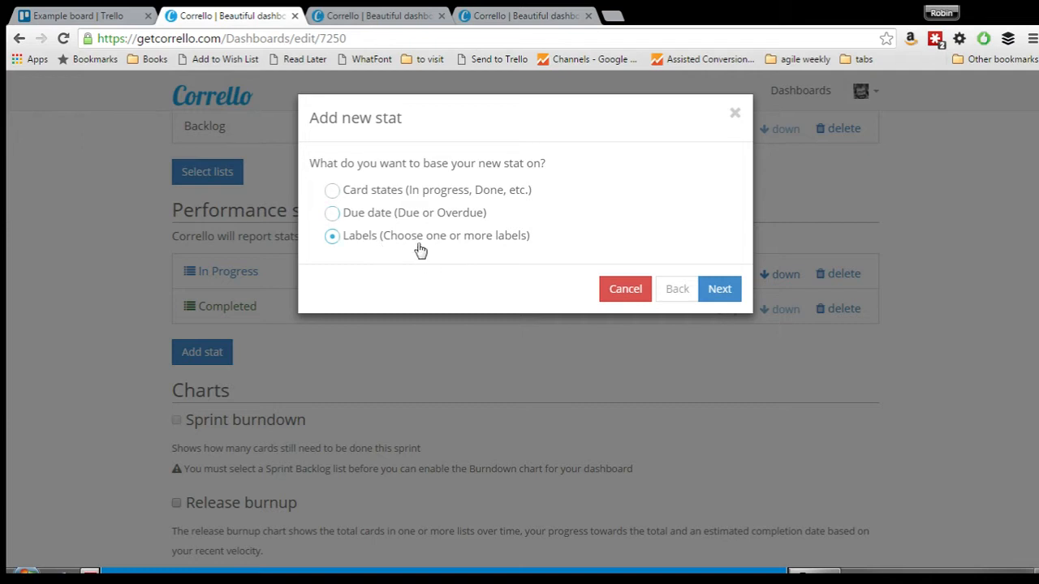
{"action": "left_click", "coordinate": [718, 290]}
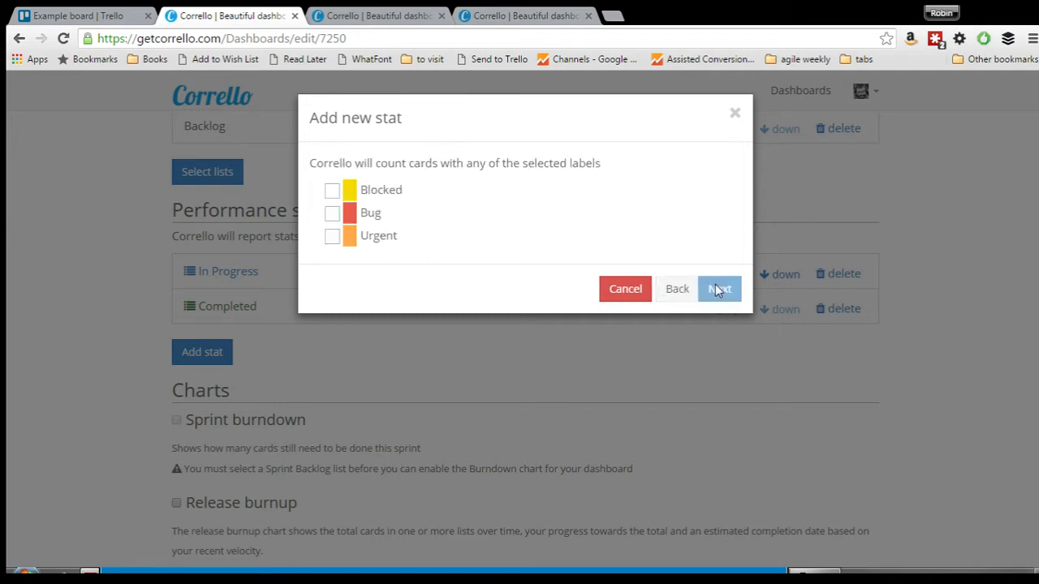
{"action": "left_click", "coordinate": [365, 215]}
{"action": "left_click", "coordinate": [364, 220]}
{"action": "left_click", "coordinate": [625, 290]}
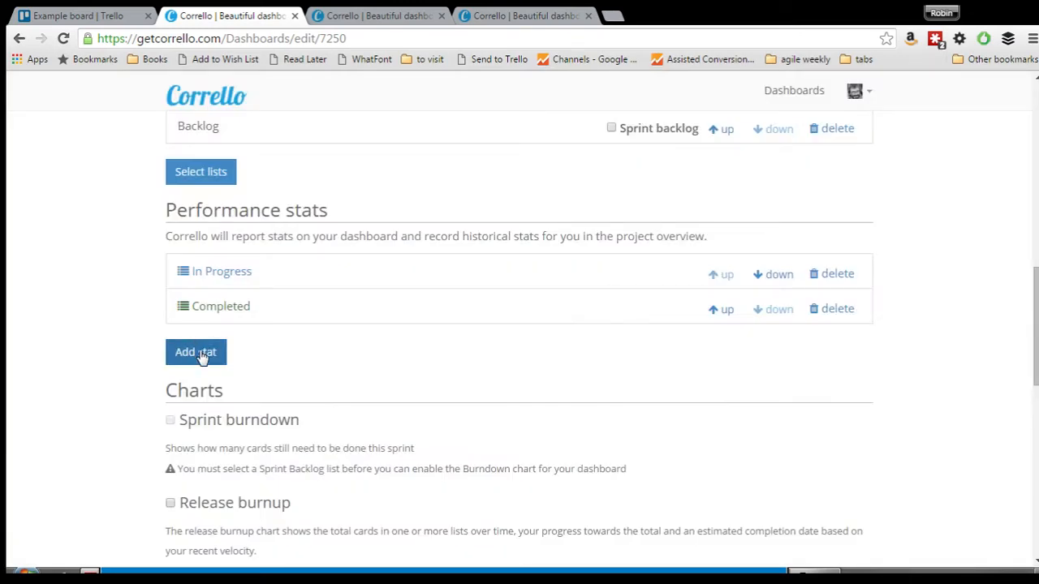
Add a performance stat based on due date that counts Overdue cards, coloured Red, keeping the suggested name.
{"action": "left_click", "coordinate": [202, 354]}
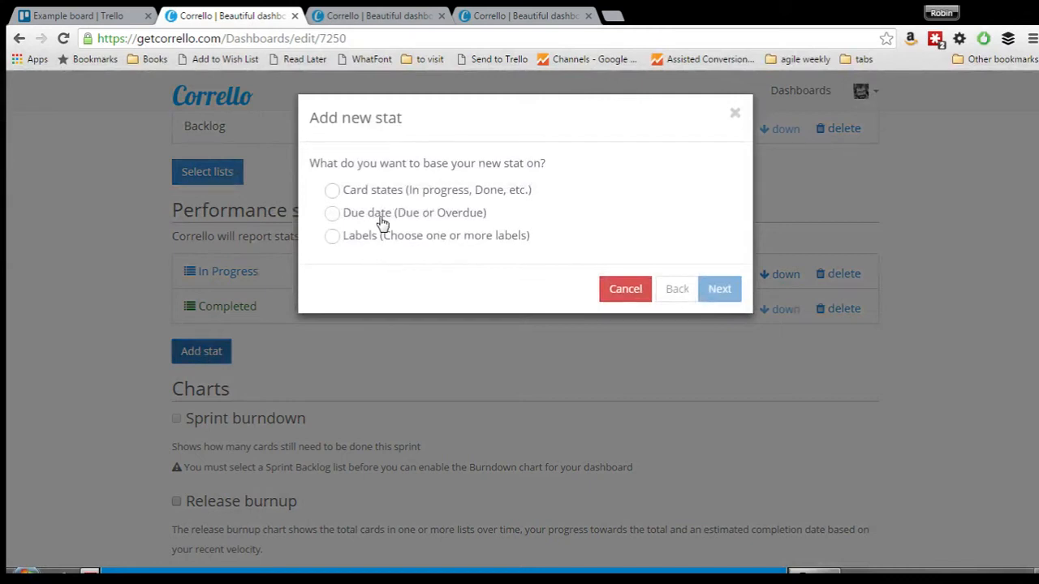
{"action": "left_click", "coordinate": [367, 215]}
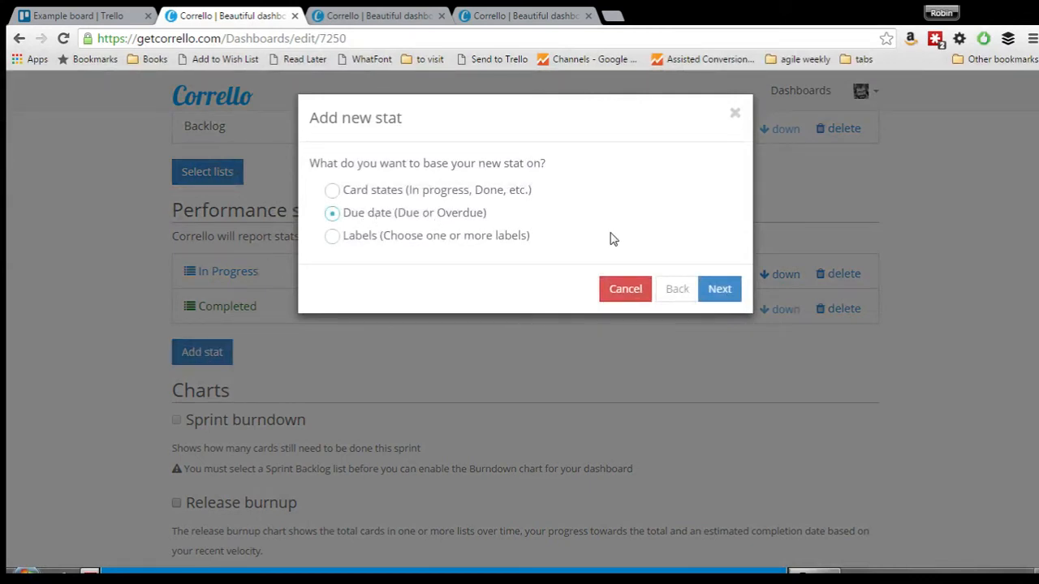
{"action": "left_click", "coordinate": [720, 291]}
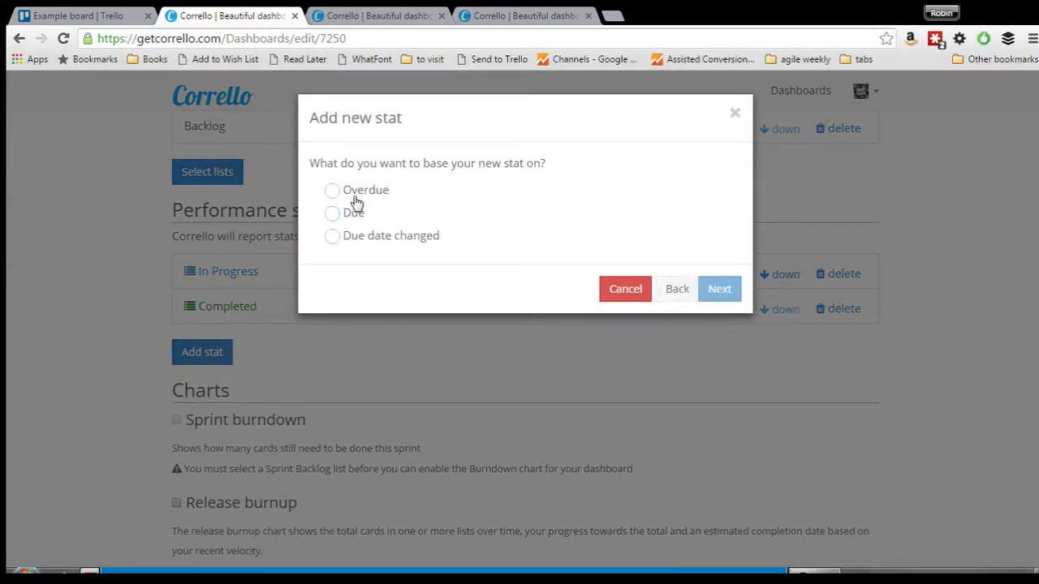
{"action": "left_click", "coordinate": [353, 192]}
{"action": "left_click", "coordinate": [720, 290]}
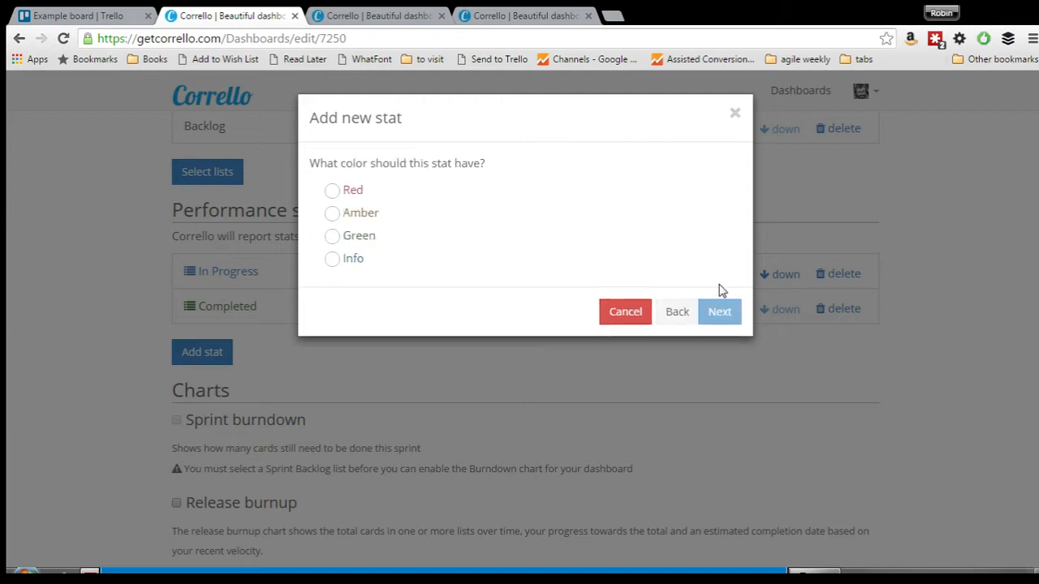
{"action": "left_click", "coordinate": [352, 193]}
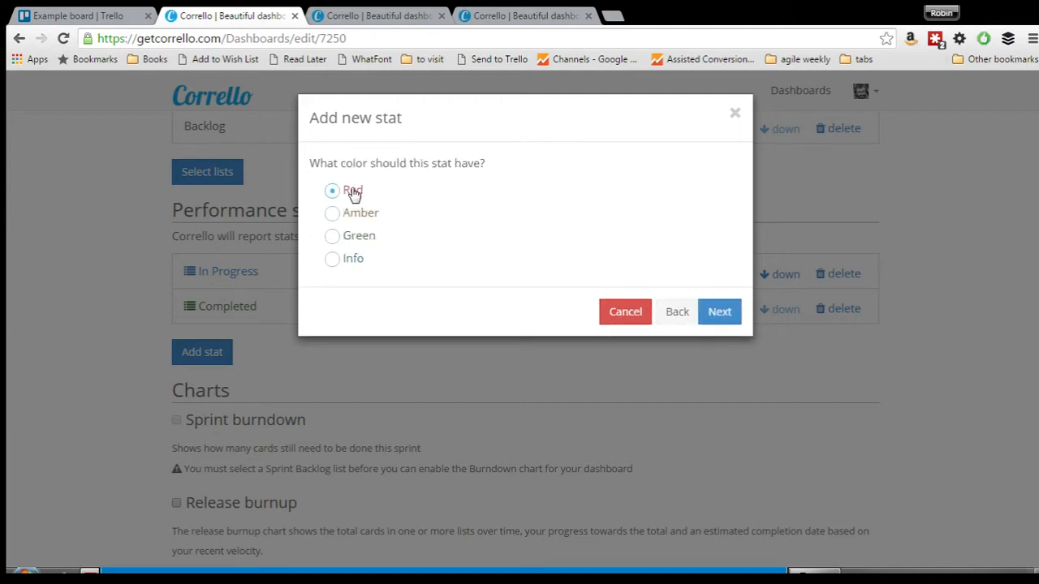
{"action": "left_click", "coordinate": [720, 318]}
{"action": "left_click", "coordinate": [475, 193]}
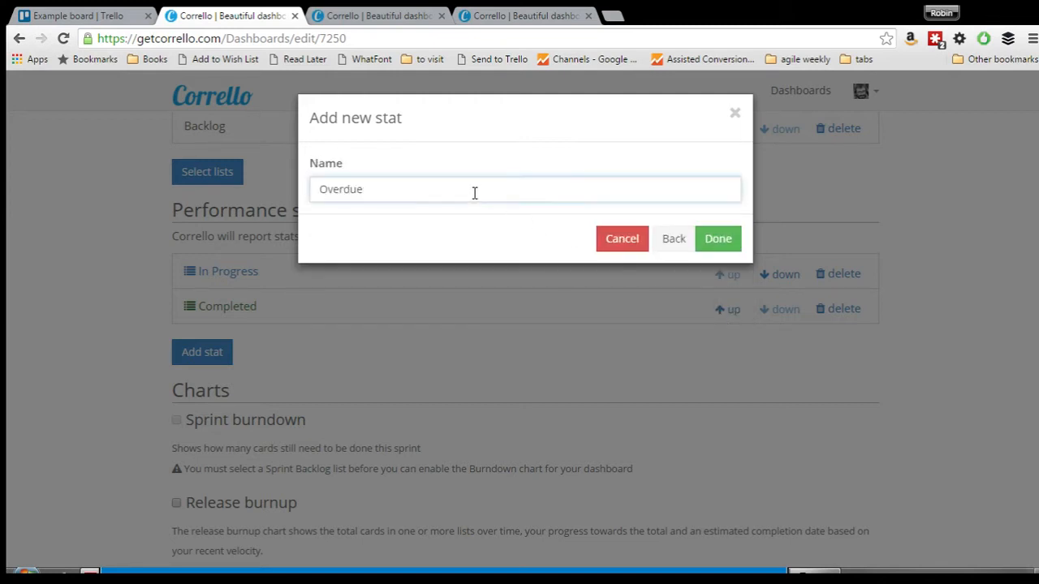
{"action": "double_click", "coordinate": [421, 189]}
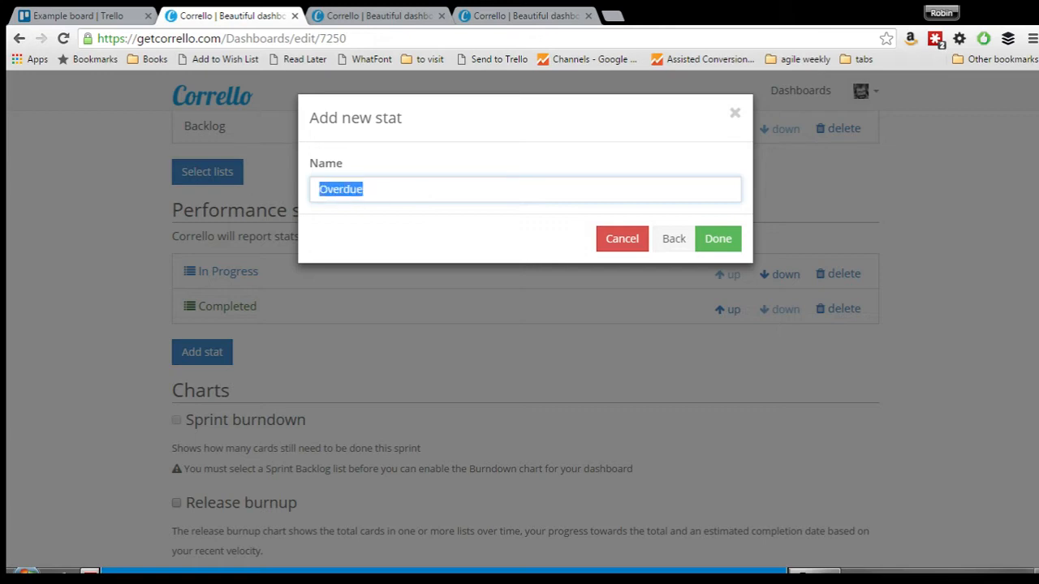
{"action": "left_click", "coordinate": [421, 188]}
{"action": "left_click", "coordinate": [719, 240]}
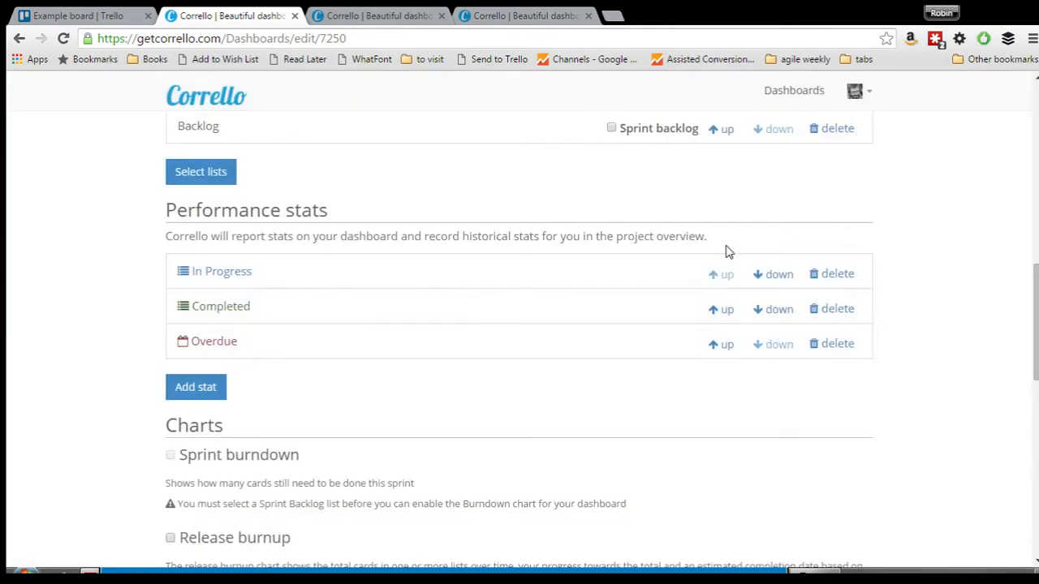
Add a performance stat based on due date that counts Due cards, coloured Amber, keeping the suggested name.
{"action": "left_click", "coordinate": [200, 388]}
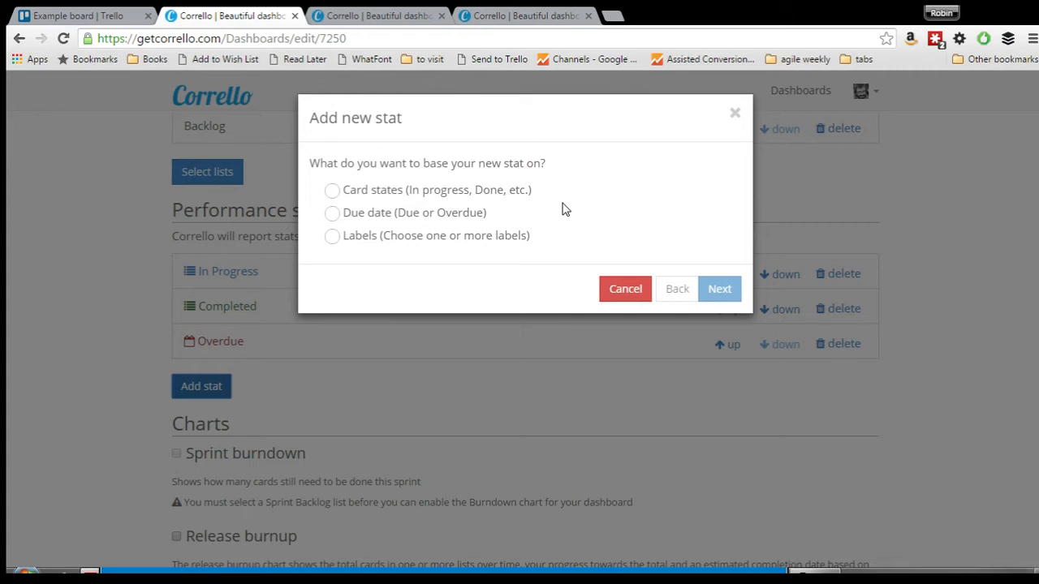
{"action": "left_click", "coordinate": [445, 217]}
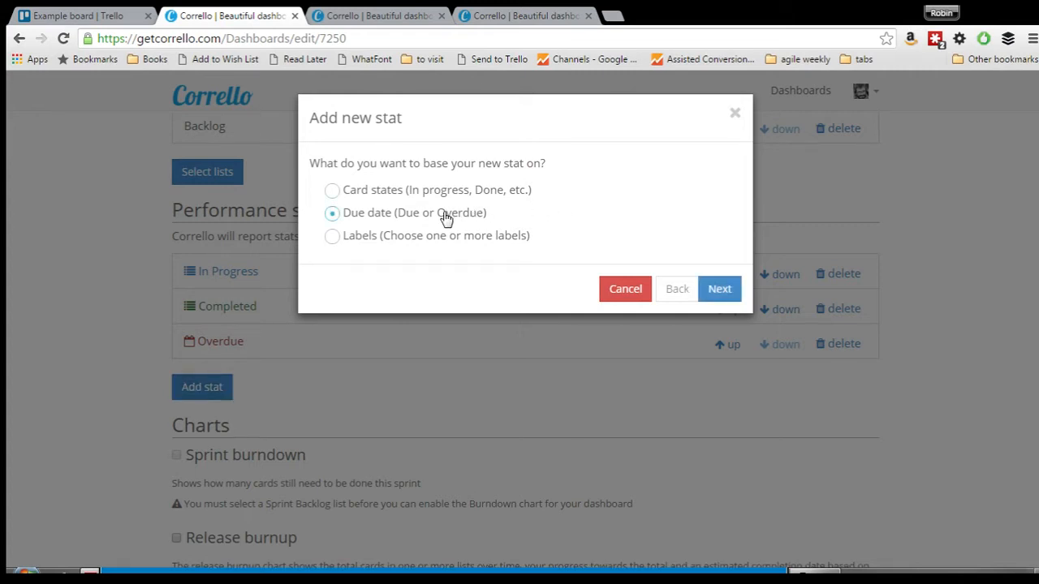
{"action": "left_click", "coordinate": [720, 290]}
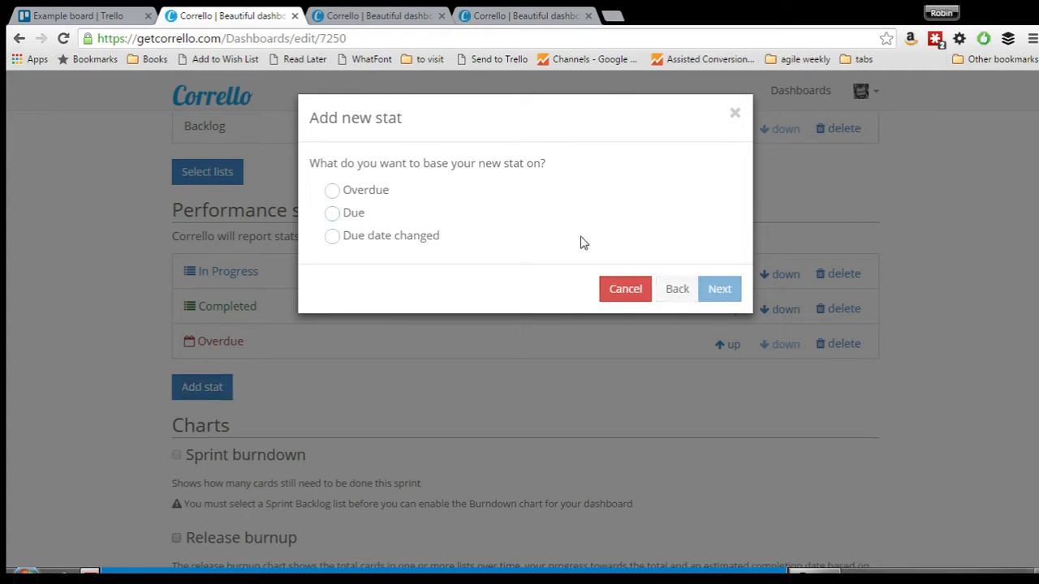
{"action": "left_click", "coordinate": [357, 218]}
{"action": "left_click", "coordinate": [719, 289]}
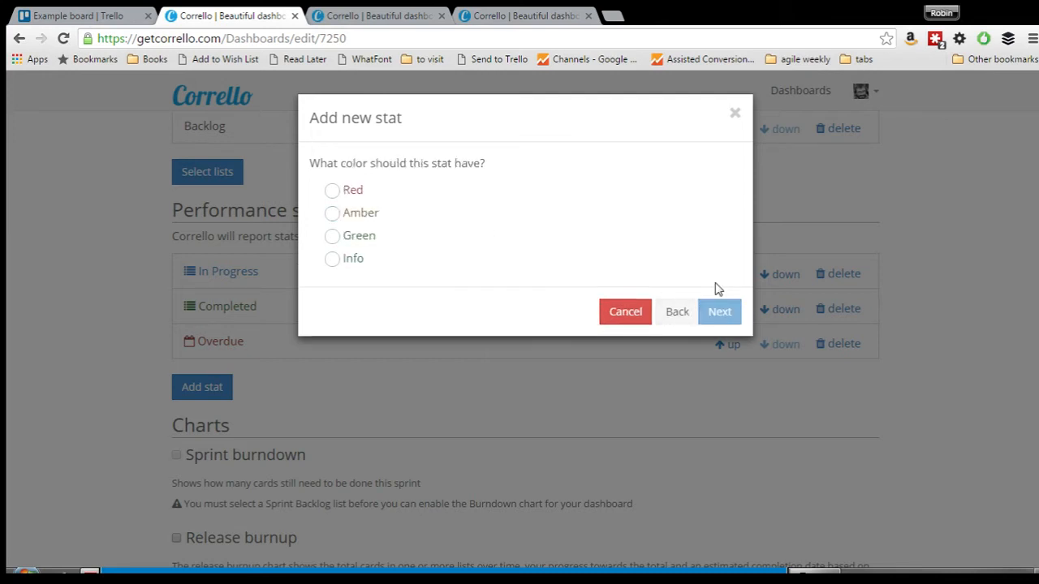
{"action": "left_click", "coordinate": [367, 217]}
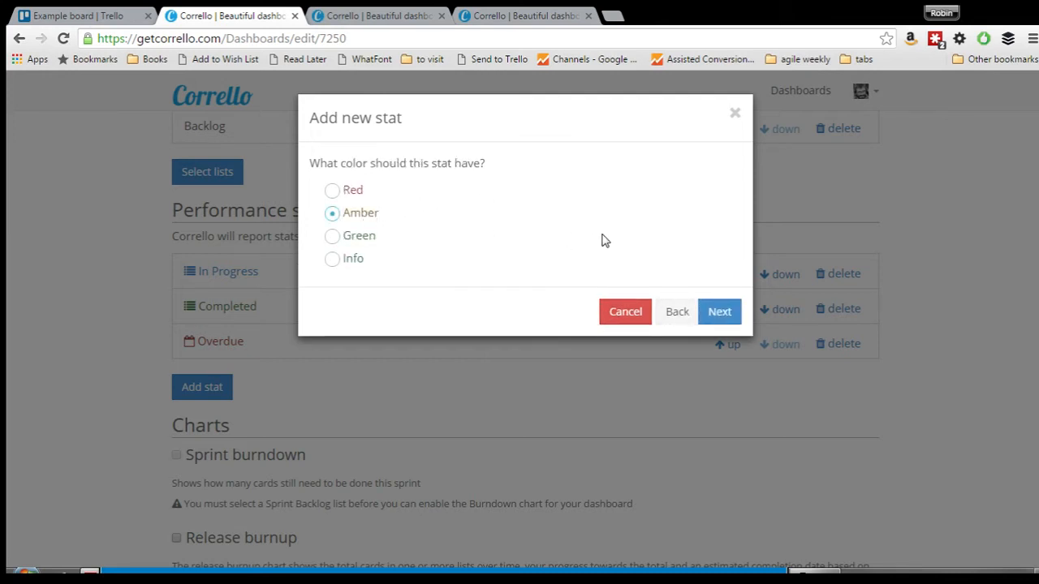
{"action": "left_click", "coordinate": [719, 313]}
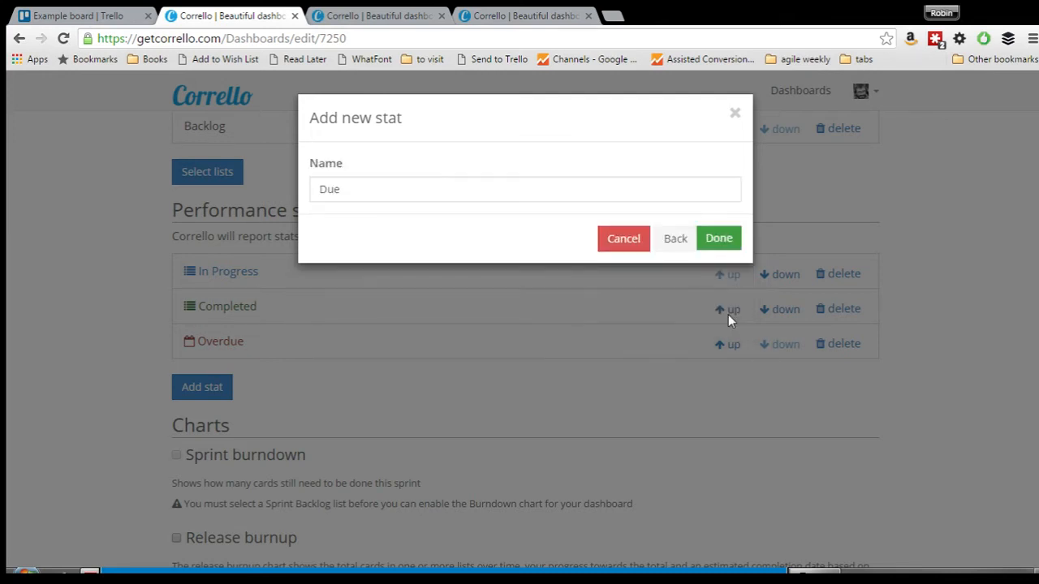
{"action": "left_click", "coordinate": [719, 239]}
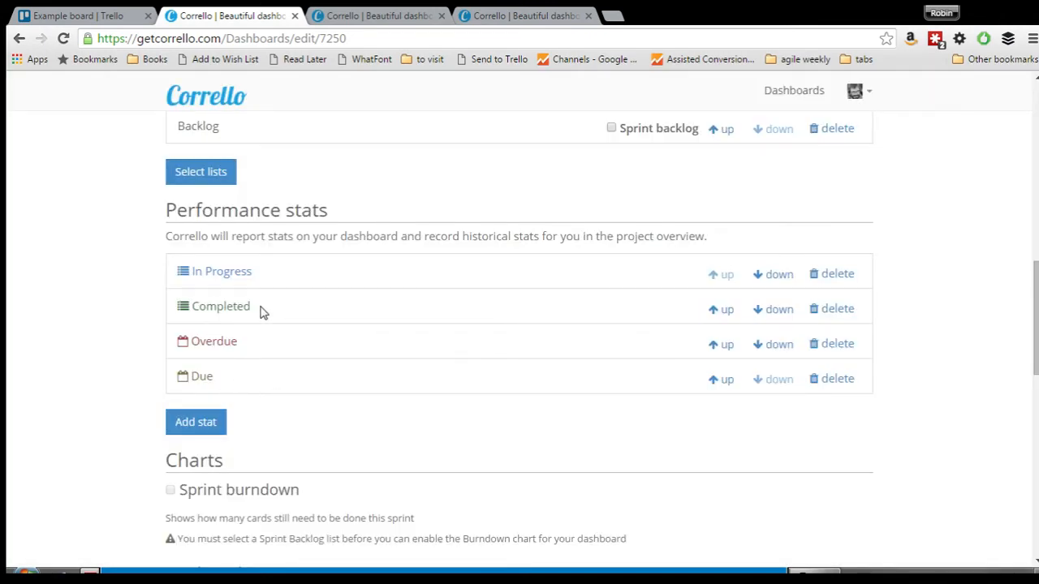
Start a label-based performance stat that counts Bug cards in the Backlog, Sprint Backlog and In Progress states.
{"action": "left_click", "coordinate": [382, 16]}
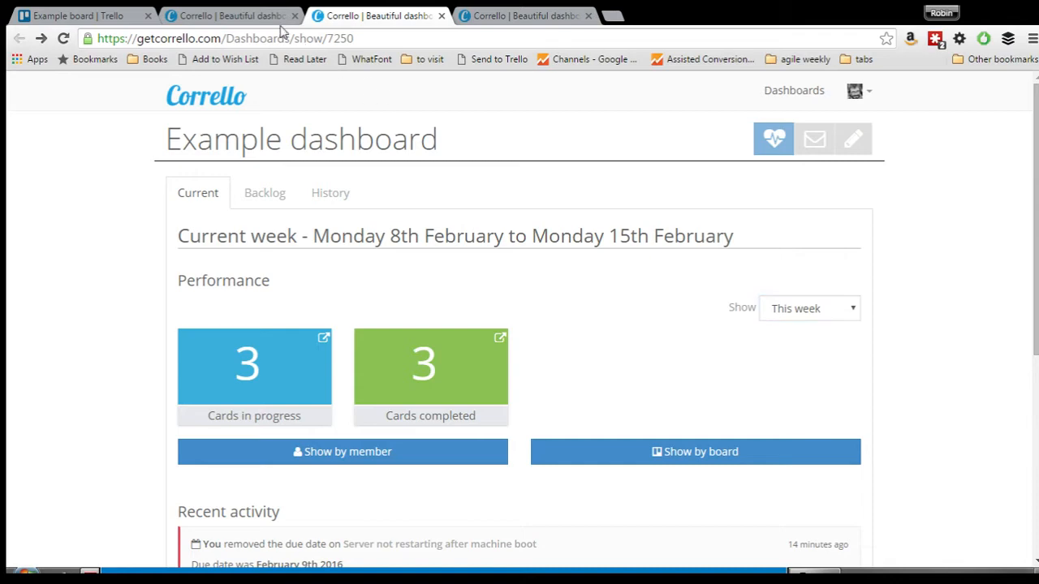
{"action": "left_click", "coordinate": [244, 16]}
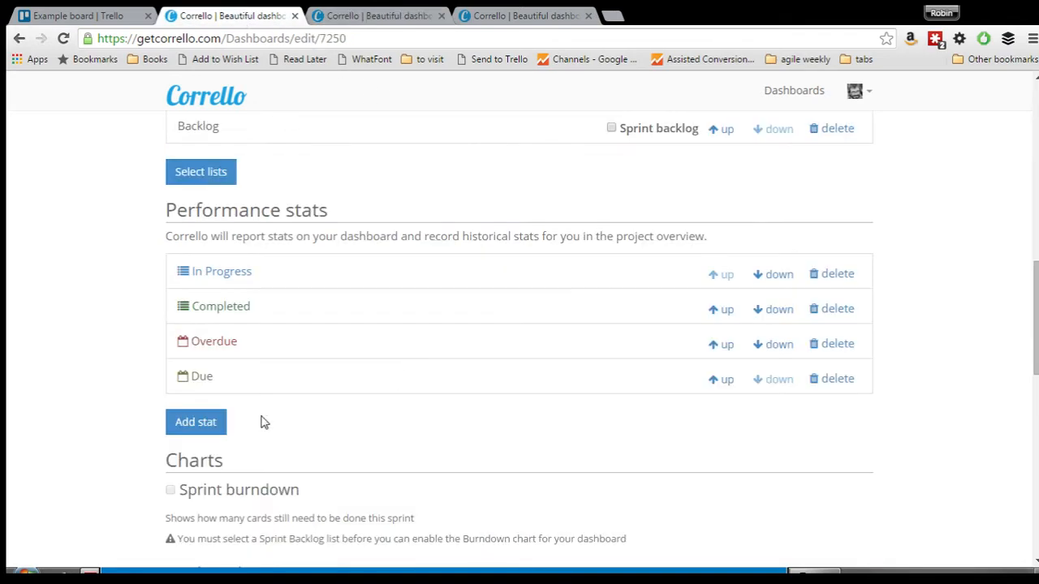
{"action": "left_click", "coordinate": [205, 421]}
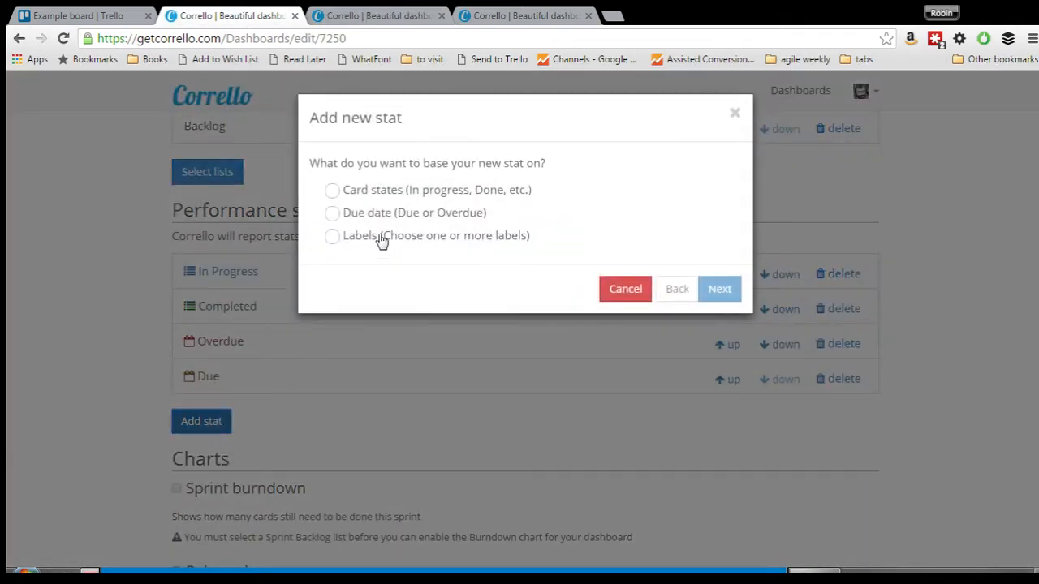
{"action": "left_click", "coordinate": [382, 240]}
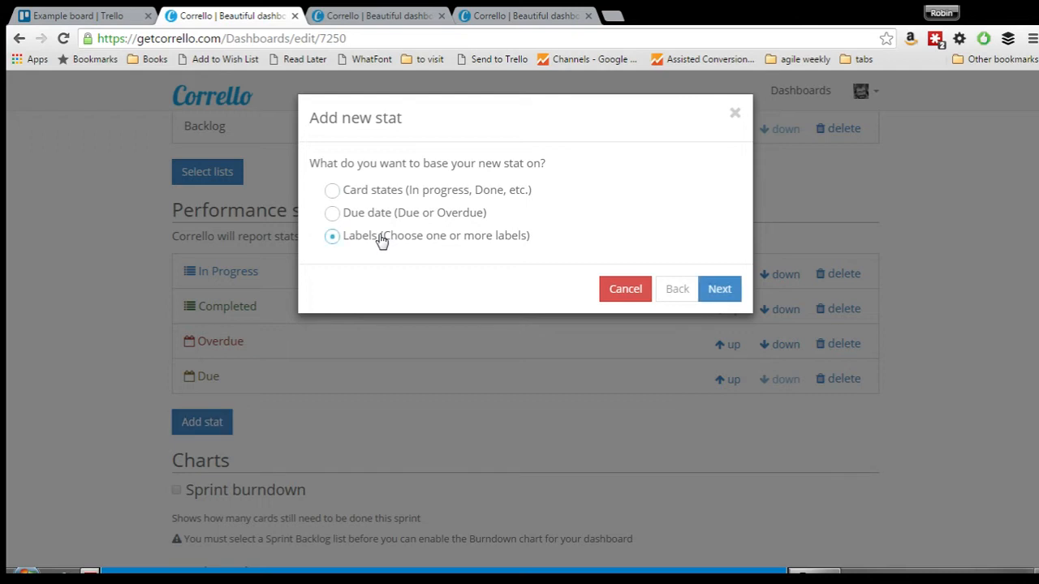
{"action": "left_click", "coordinate": [722, 289]}
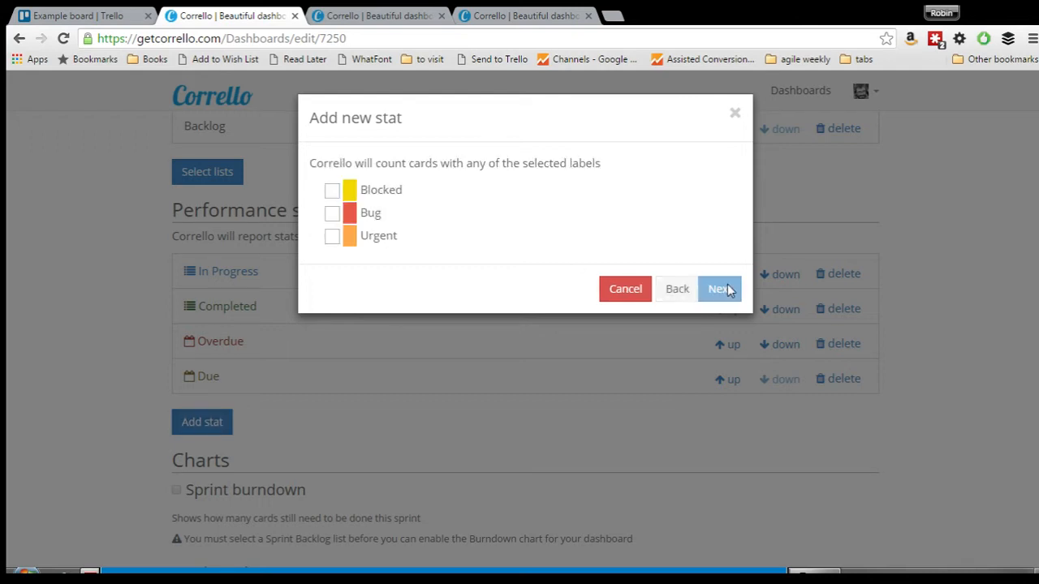
{"action": "left_click", "coordinate": [357, 221]}
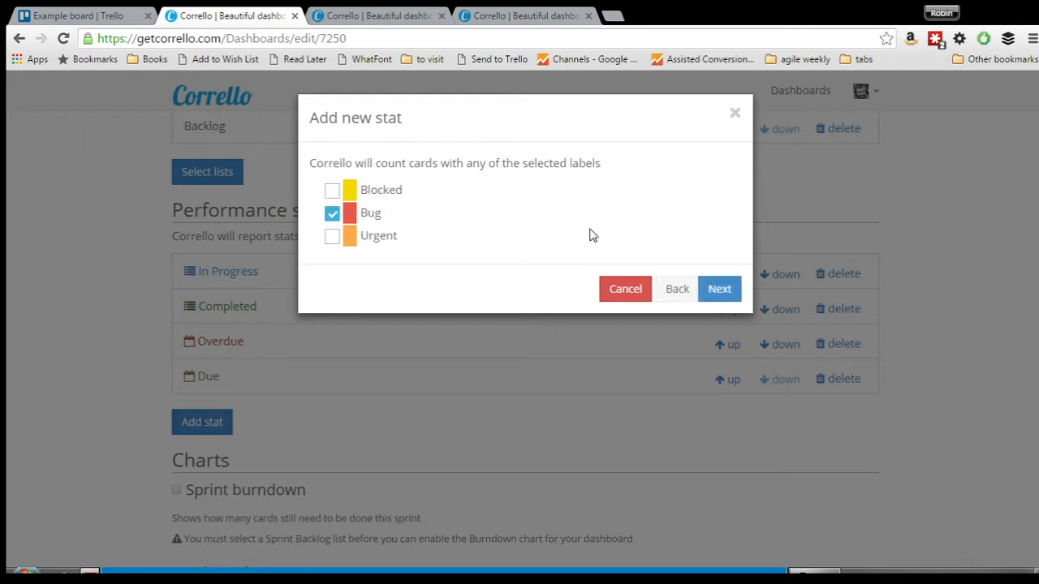
{"action": "left_click", "coordinate": [720, 288]}
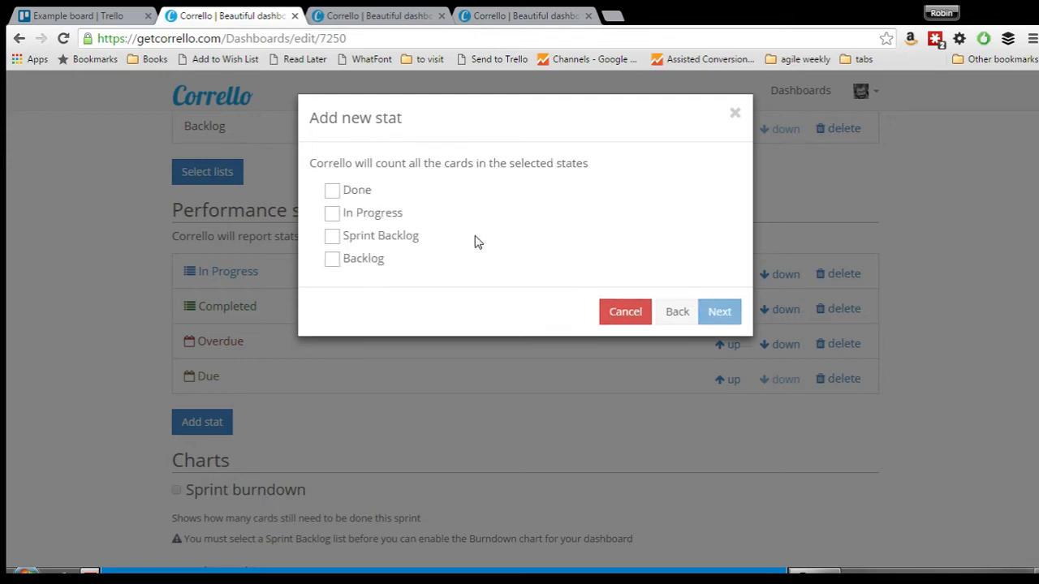
{"action": "left_click", "coordinate": [357, 259]}
{"action": "left_click", "coordinate": [355, 237]}
{"action": "left_click", "coordinate": [352, 215]}
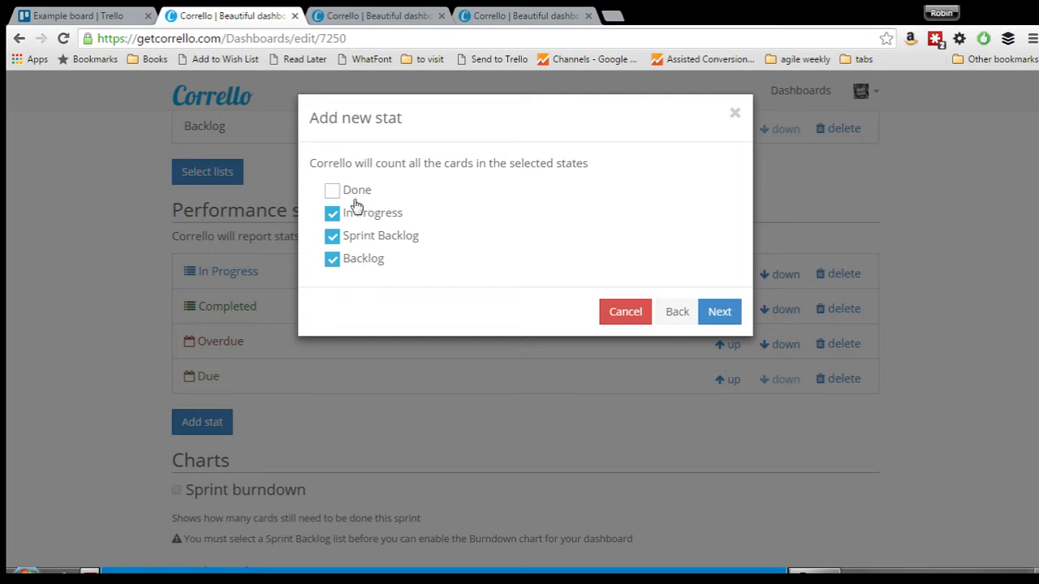
Try counting only Done cards in the bug stat, and restore the In Progress, Sprint Backlog and Backlog selection.
{"action": "left_click", "coordinate": [335, 191]}
{"action": "left_click", "coordinate": [333, 214]}
{"action": "left_click", "coordinate": [333, 236]}
{"action": "left_click", "coordinate": [333, 260]}
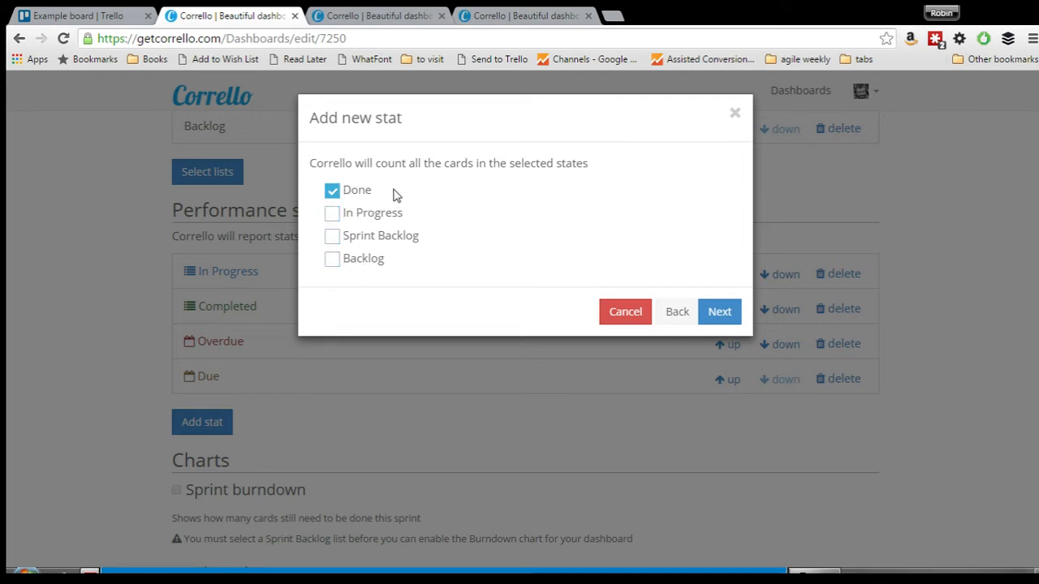
{"action": "left_click", "coordinate": [332, 197]}
{"action": "left_click", "coordinate": [333, 214]}
{"action": "left_click", "coordinate": [332, 239]}
{"action": "left_click", "coordinate": [333, 261]}
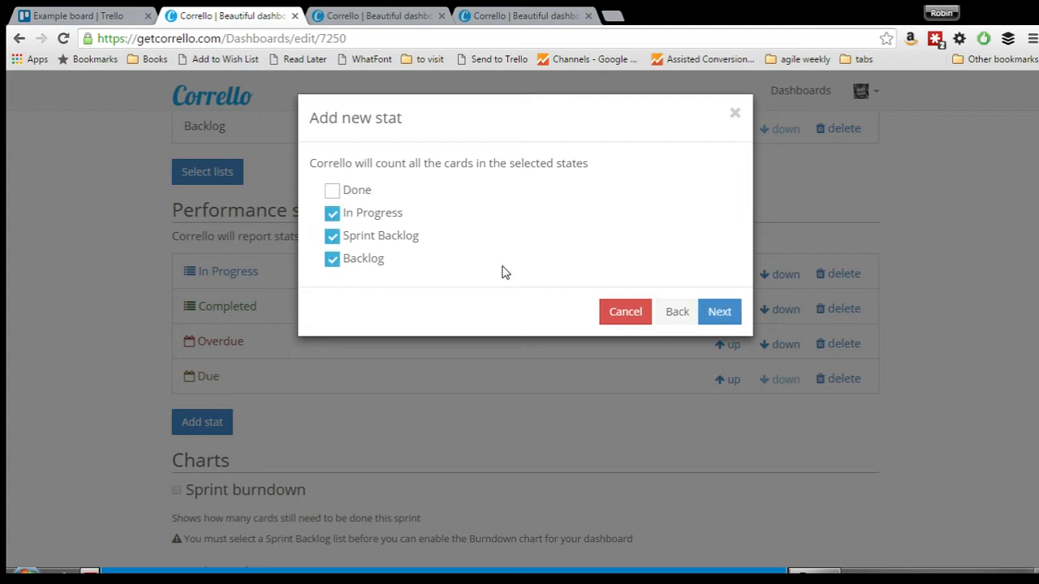
Colour the bug stat Red, name it "Open bugs" and add it to the performance stats.
{"action": "left_click", "coordinate": [722, 316]}
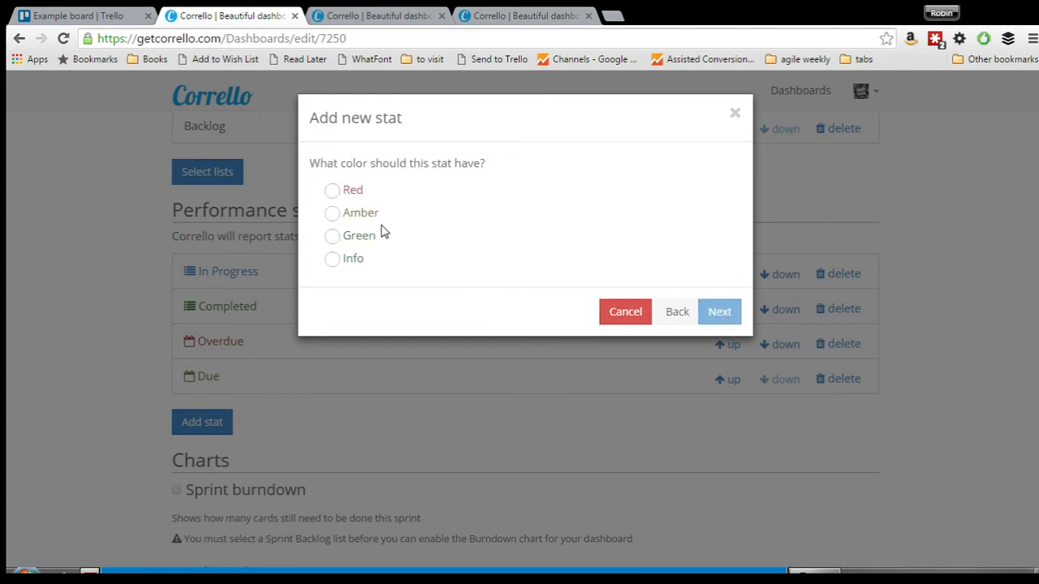
{"action": "left_click", "coordinate": [348, 192]}
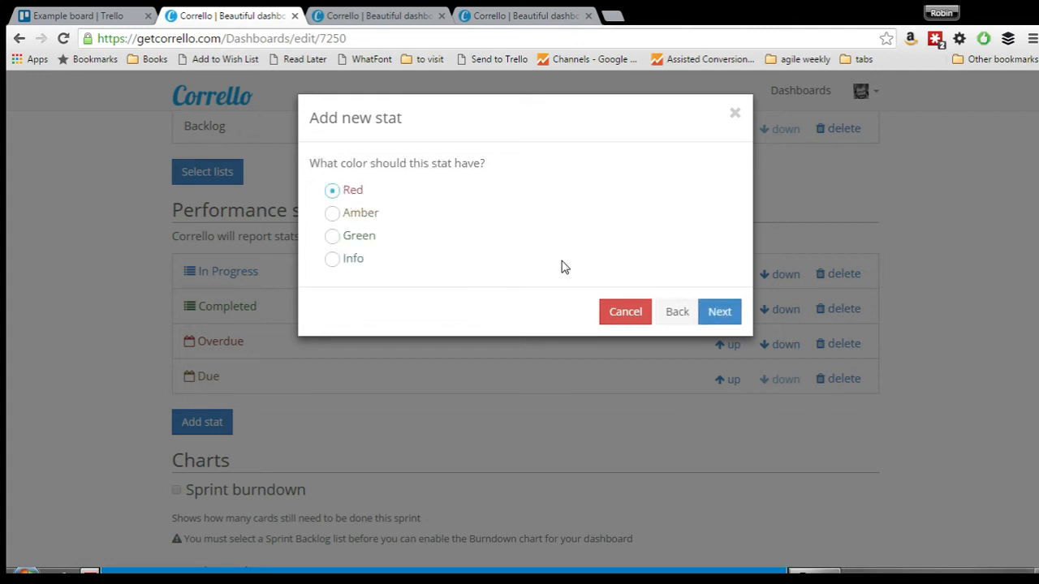
{"action": "left_click", "coordinate": [712, 311]}
{"action": "left_click", "coordinate": [408, 193]}
{"action": "type", "text": "Open bugs"}
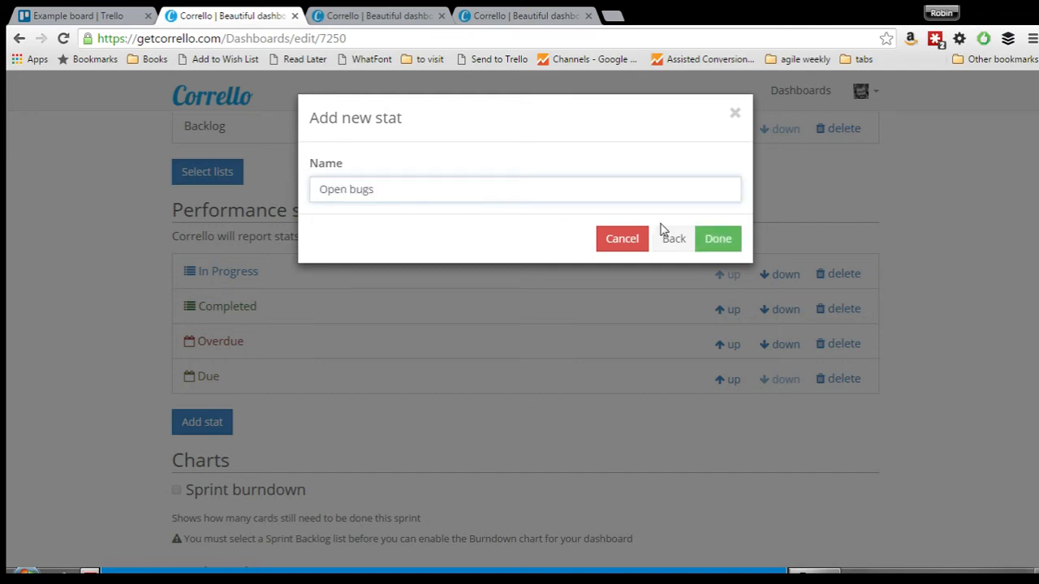
{"action": "left_click", "coordinate": [725, 241]}
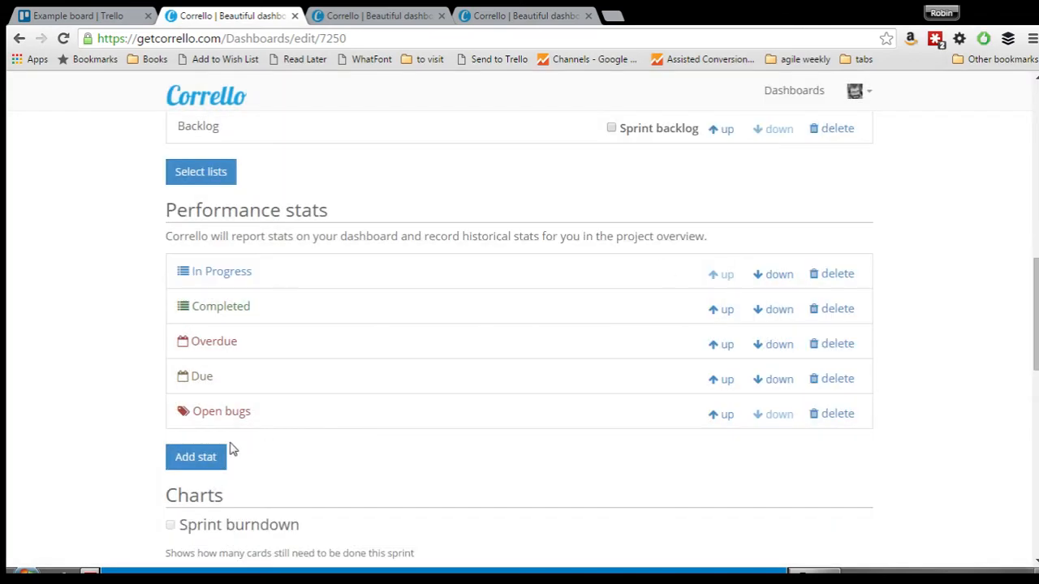
Start another label-based stat that counts Blocked cards in the Backlog, Sprint Backlog and In Progress states.
{"action": "left_click", "coordinate": [204, 458]}
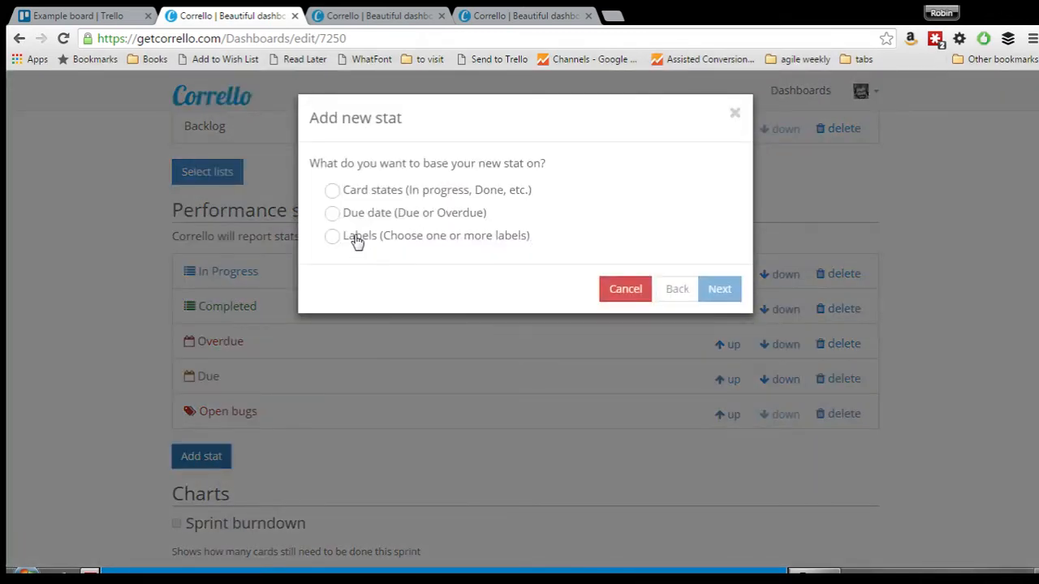
{"action": "left_click", "coordinate": [357, 237]}
{"action": "left_click", "coordinate": [719, 289]}
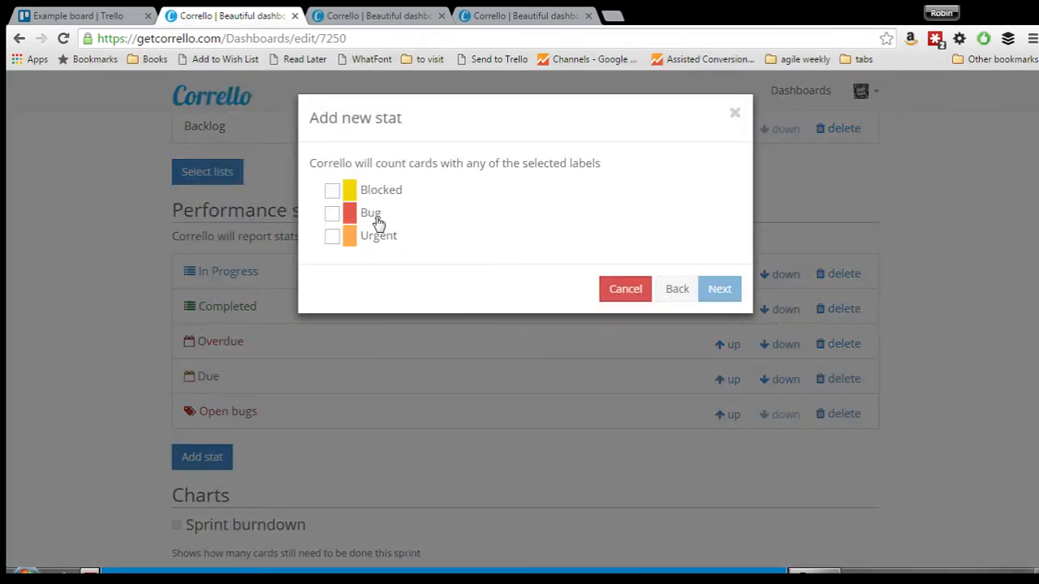
{"action": "left_click", "coordinate": [331, 192]}
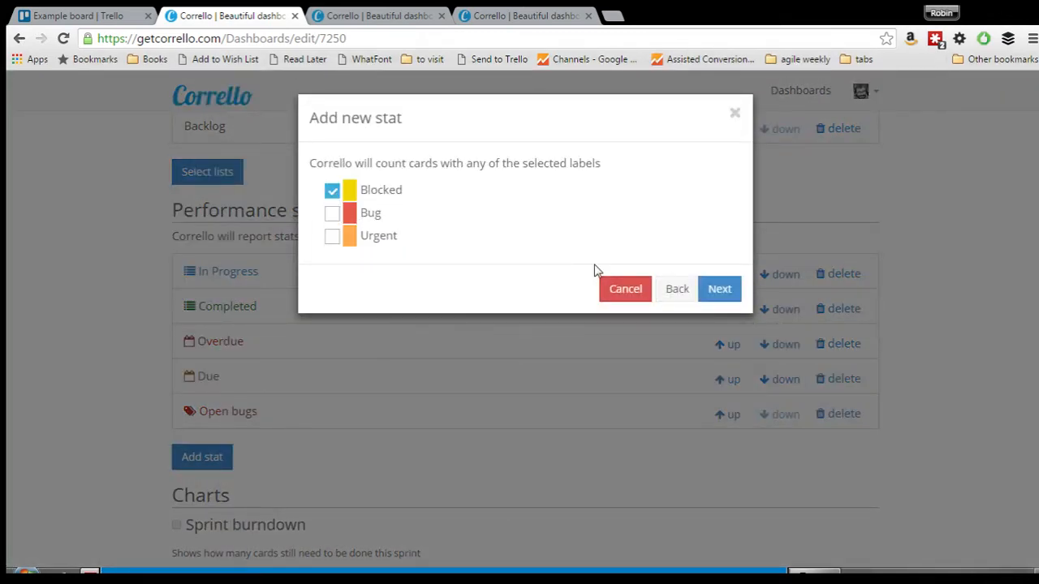
{"action": "left_click", "coordinate": [720, 290]}
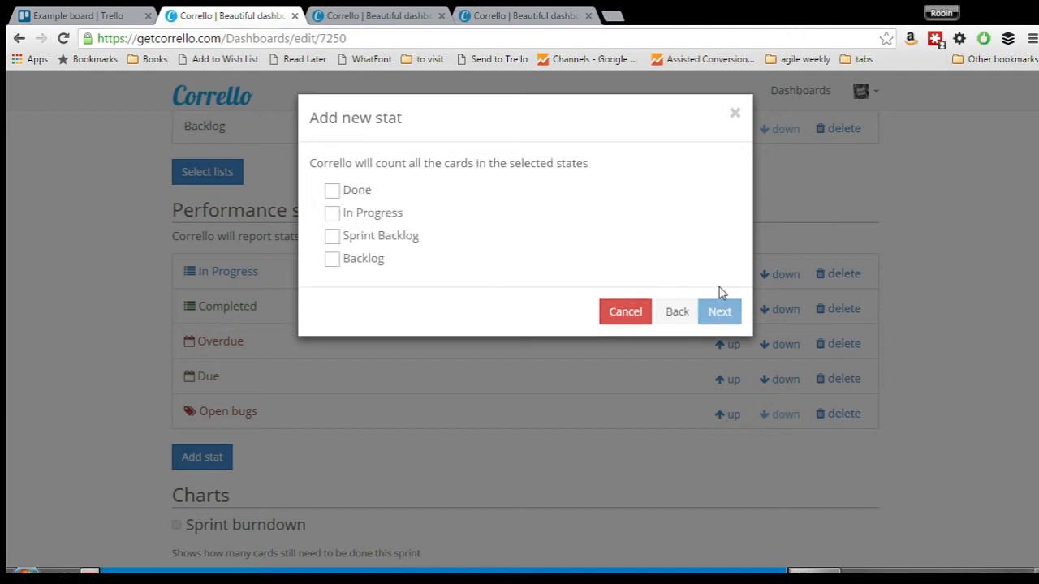
{"action": "left_click", "coordinate": [354, 266]}
{"action": "left_click", "coordinate": [353, 236]}
{"action": "left_click", "coordinate": [349, 214]}
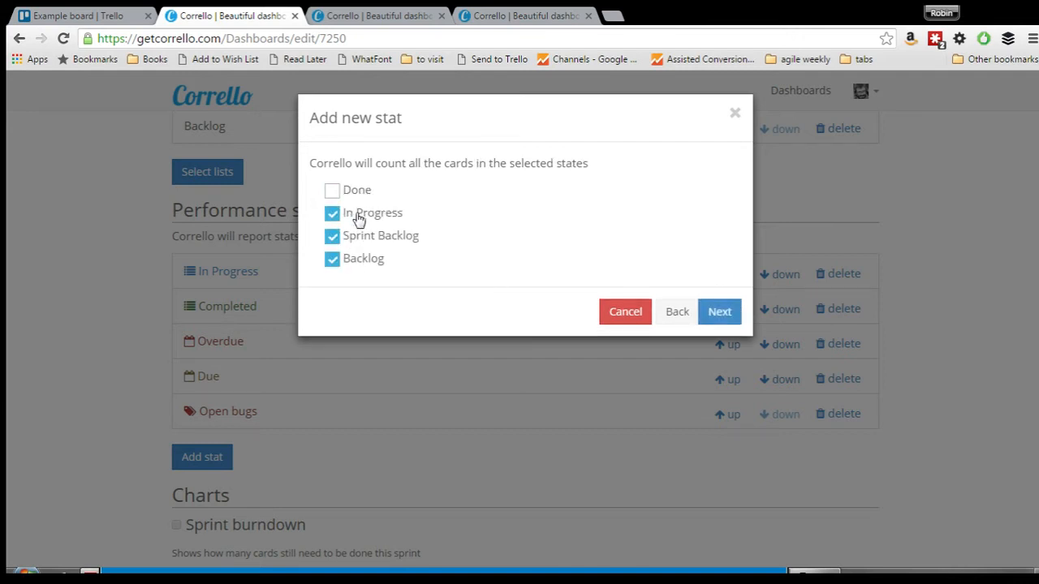
Colour the blocked-cards stat Amber, name it "Blocked" and add it to the performance stats.
{"action": "left_click", "coordinate": [720, 316]}
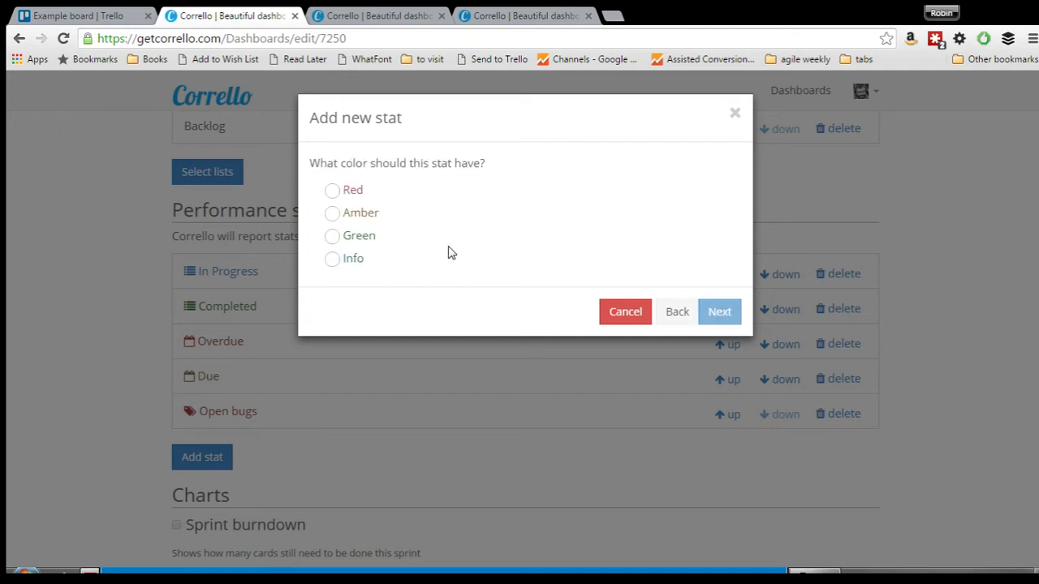
{"action": "left_click", "coordinate": [357, 217]}
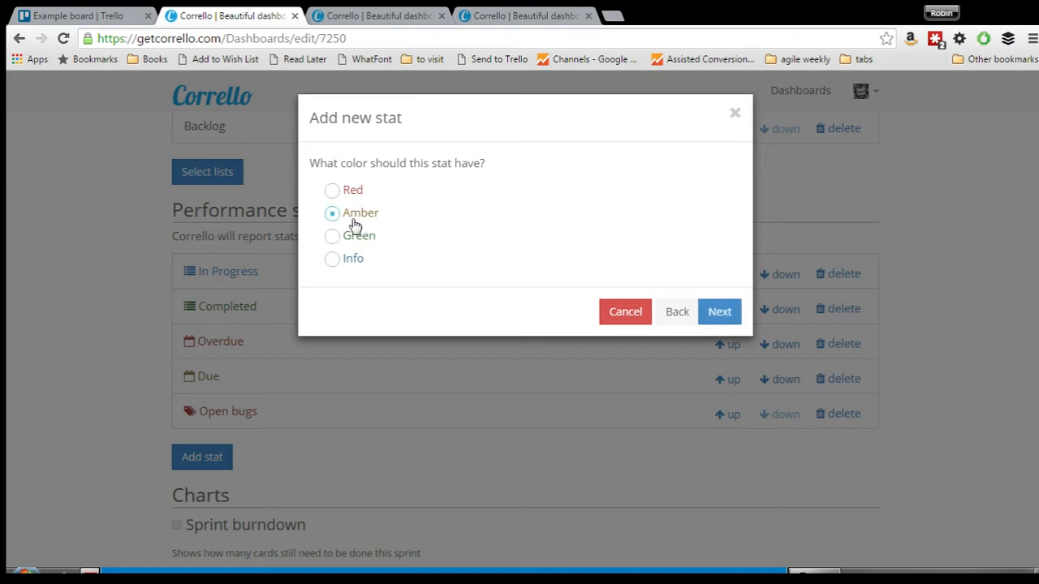
{"action": "left_click", "coordinate": [721, 314]}
{"action": "left_click", "coordinate": [448, 196]}
{"action": "type", "text": "Blocked"}
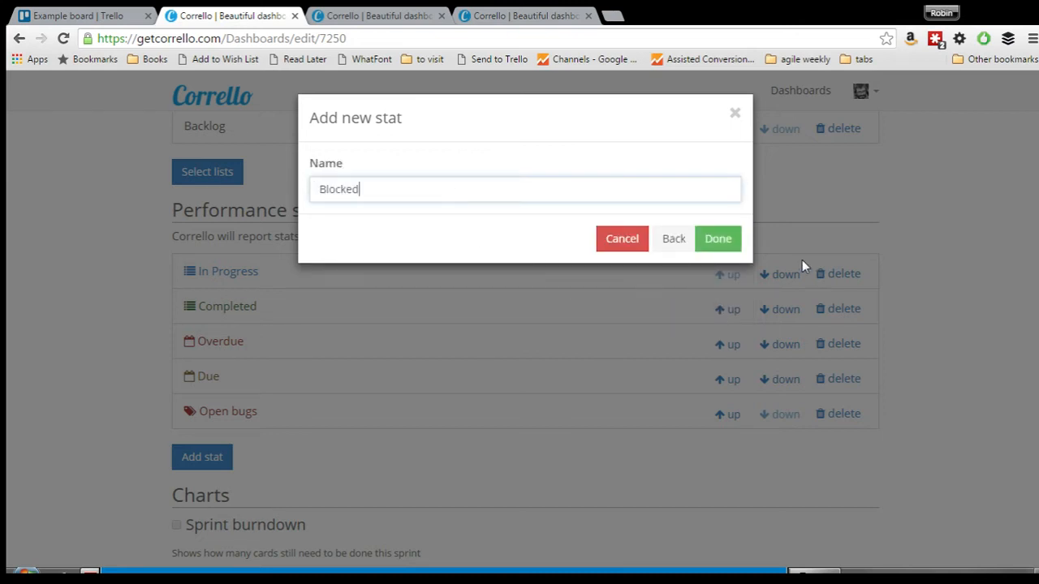
{"action": "left_click", "coordinate": [718, 239]}
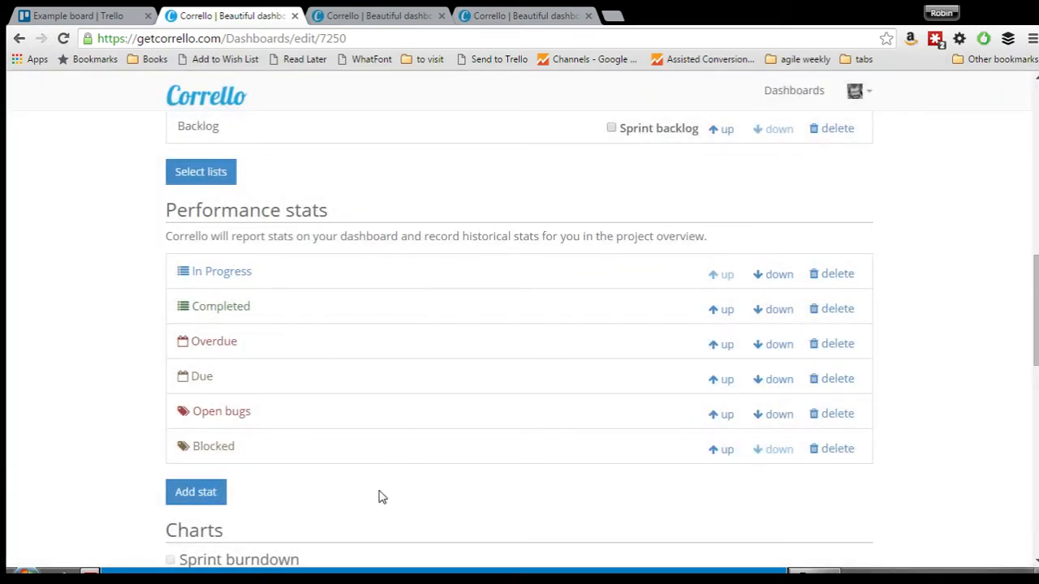
Save the dashboard settings and review the updated performance stats on the Example dashboard.
{"action": "left_click_drag", "start_coordinate": [1034, 309], "coordinate": [1034, 499]}
{"action": "left_click", "coordinate": [860, 442]}
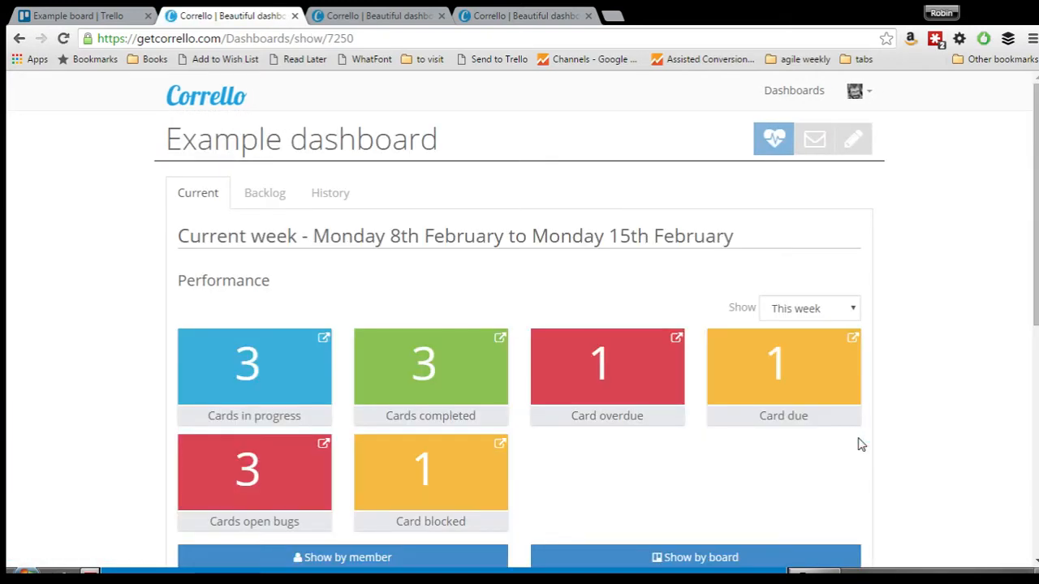
{"action": "scroll", "coordinate": [487, 297], "scroll_direction": "down", "scroll_amount": 1}
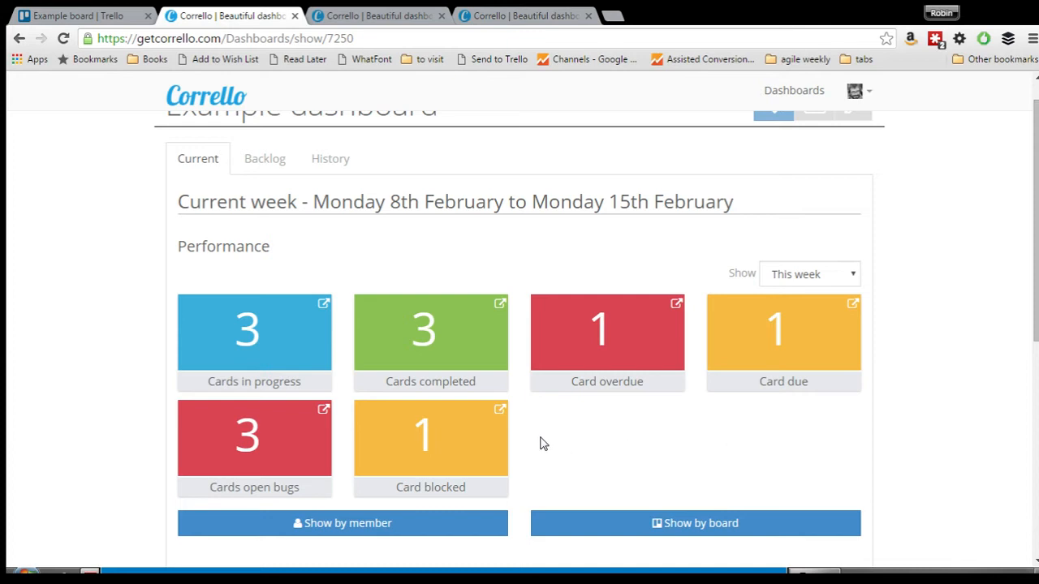
Compare the performance stats for the Last 24hrs period with those for This week, ending on This week.
{"action": "left_click", "coordinate": [810, 294]}
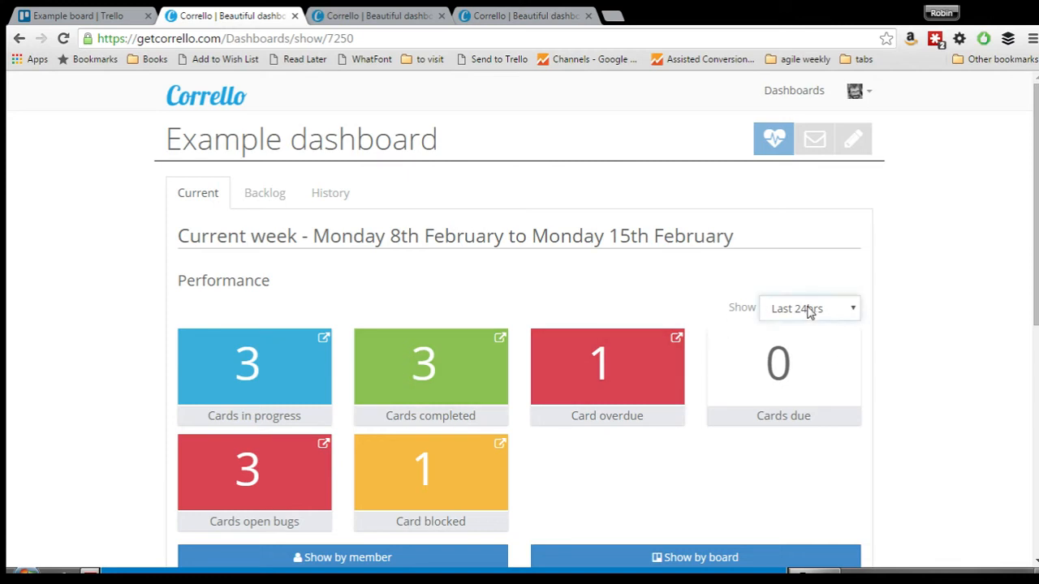
{"action": "left_click", "coordinate": [804, 349]}
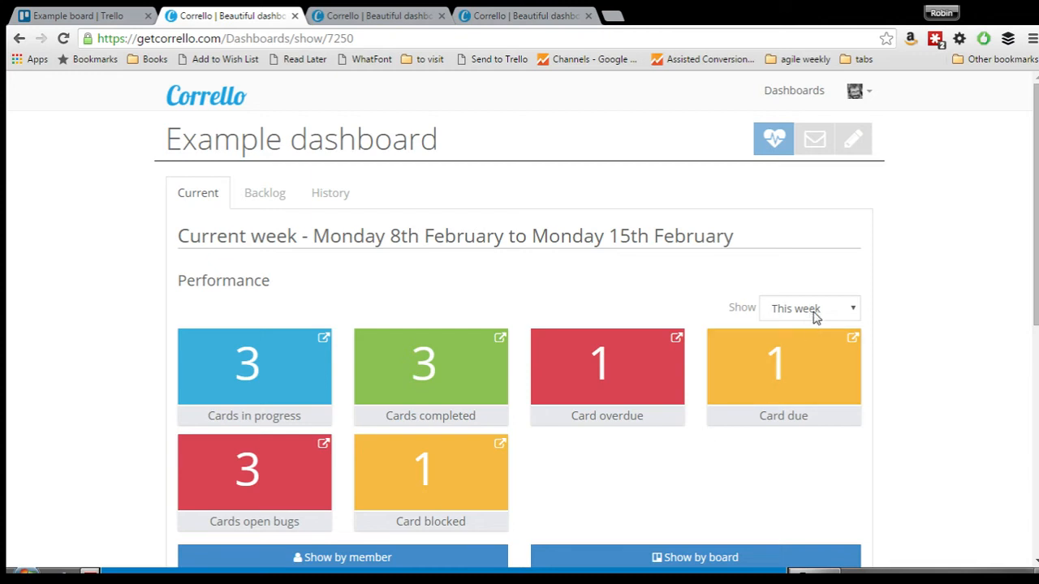
{"action": "left_click", "coordinate": [816, 313]}
{"action": "left_click_drag", "start_coordinate": [1036, 243], "coordinate": [1036, 270]}
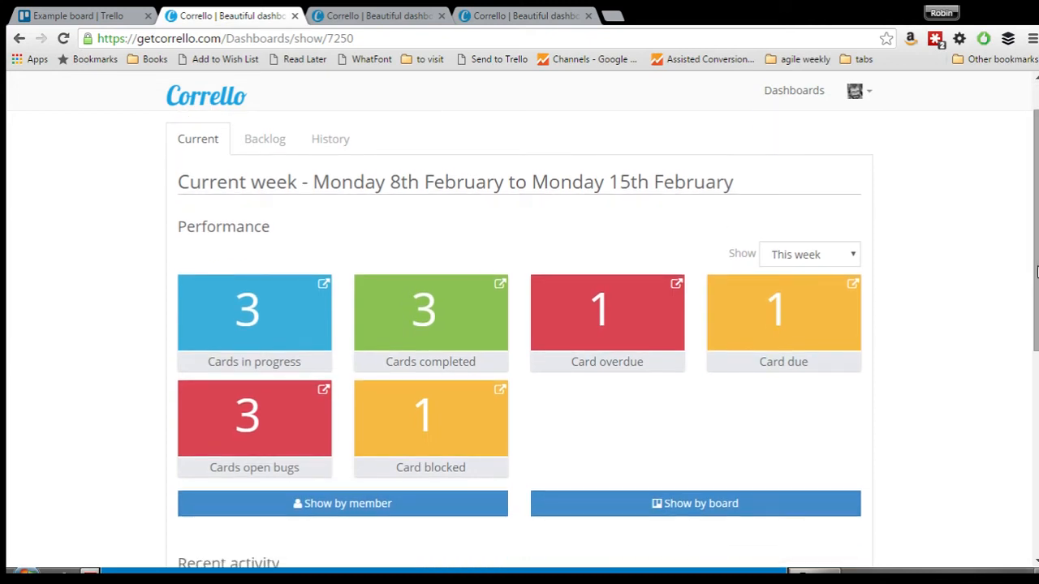
Inspect the cards behind the Overdue stat, view "Trial not expired for some customers" in Trello, and return to the Example dashboard.
{"action": "left_click", "coordinate": [621, 327]}
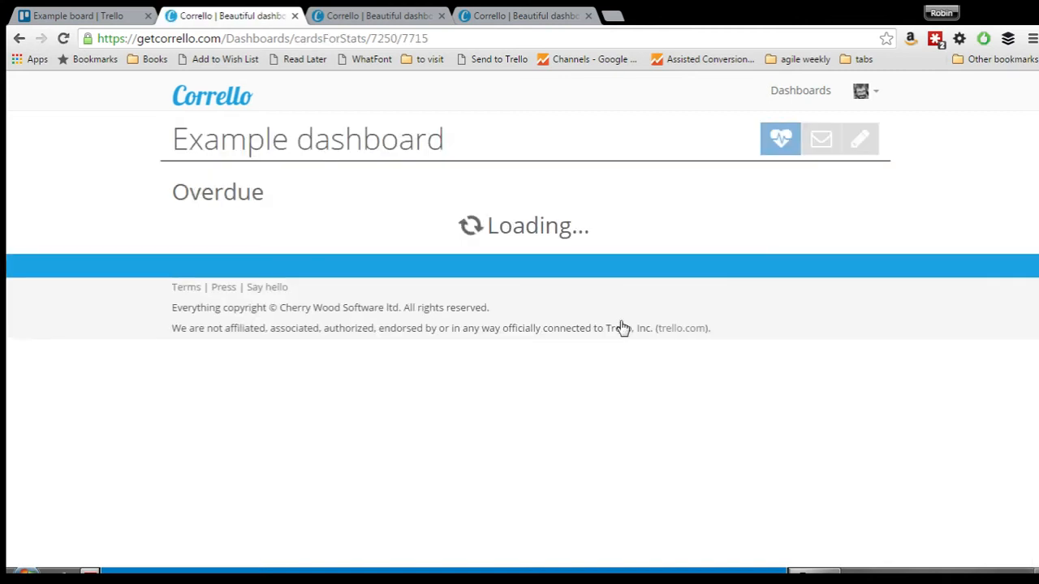
{"action": "left_click_drag", "start_coordinate": [1036, 225], "coordinate": [1028, 316]}
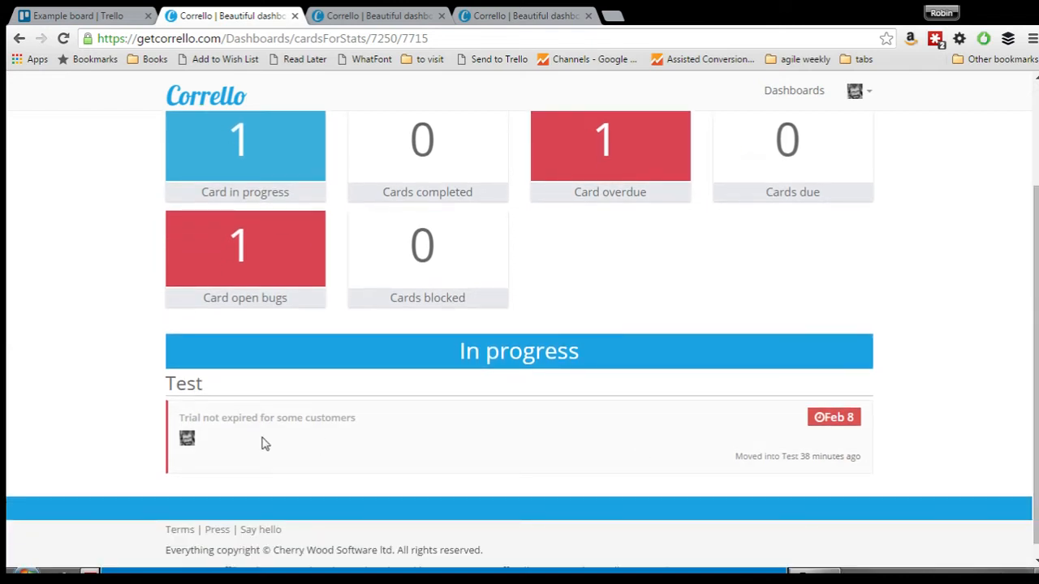
{"action": "left_click", "coordinate": [244, 428]}
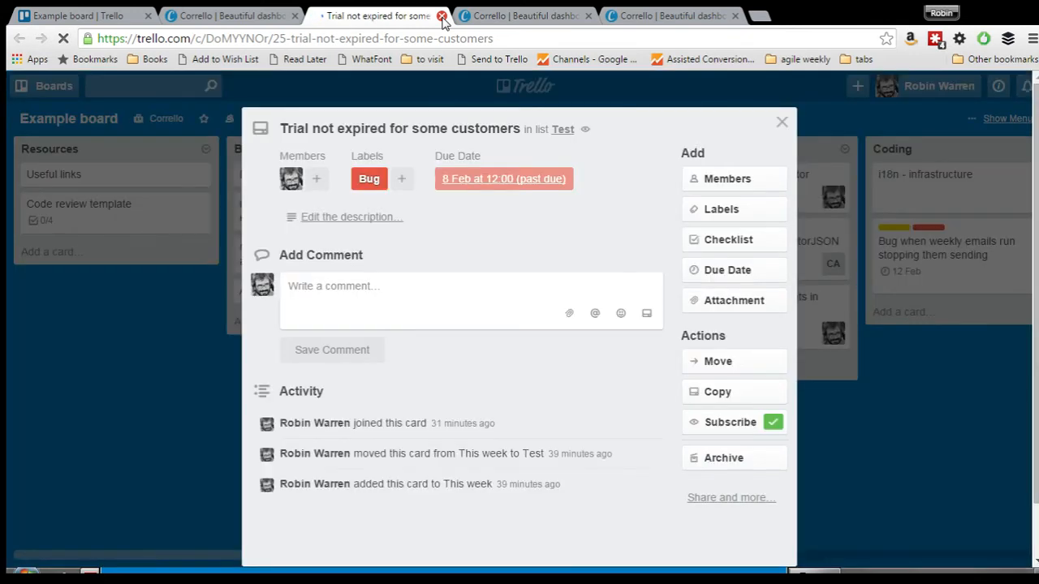
{"action": "left_click", "coordinate": [441, 16]}
{"action": "left_click_drag", "start_coordinate": [733, 460], "coordinate": [916, 455]}
{"action": "left_click", "coordinate": [891, 461]}
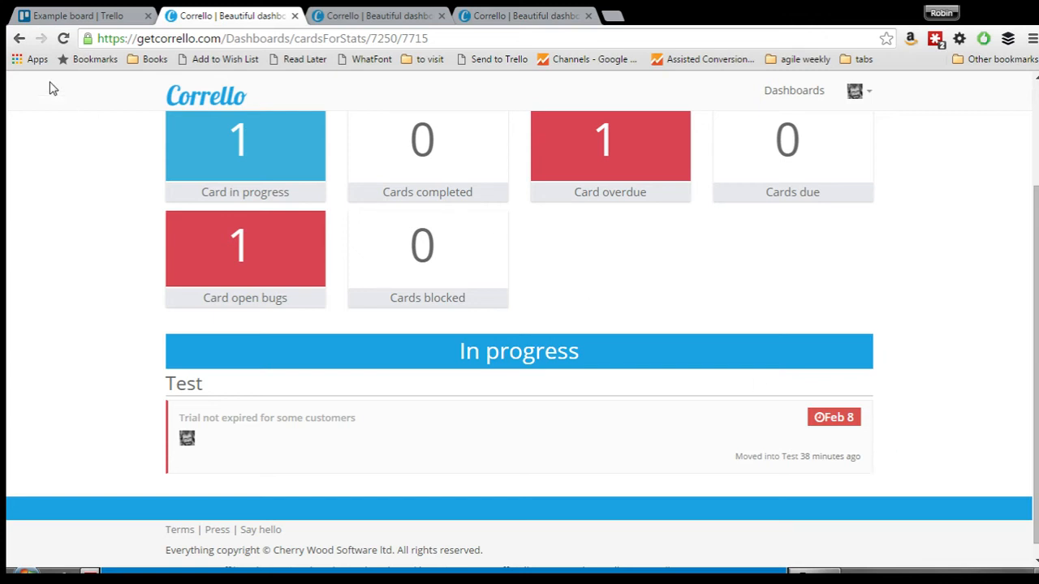
{"action": "left_click", "coordinate": [19, 38]}
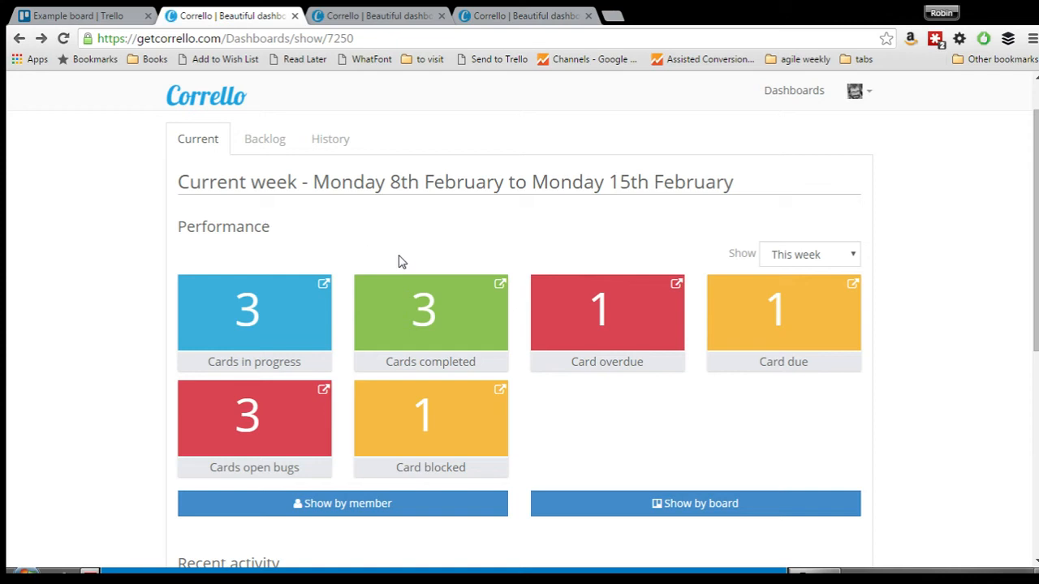
Examine the cards behind the In Progress stat, grouped by their Trello list.
{"action": "left_click", "coordinate": [271, 313]}
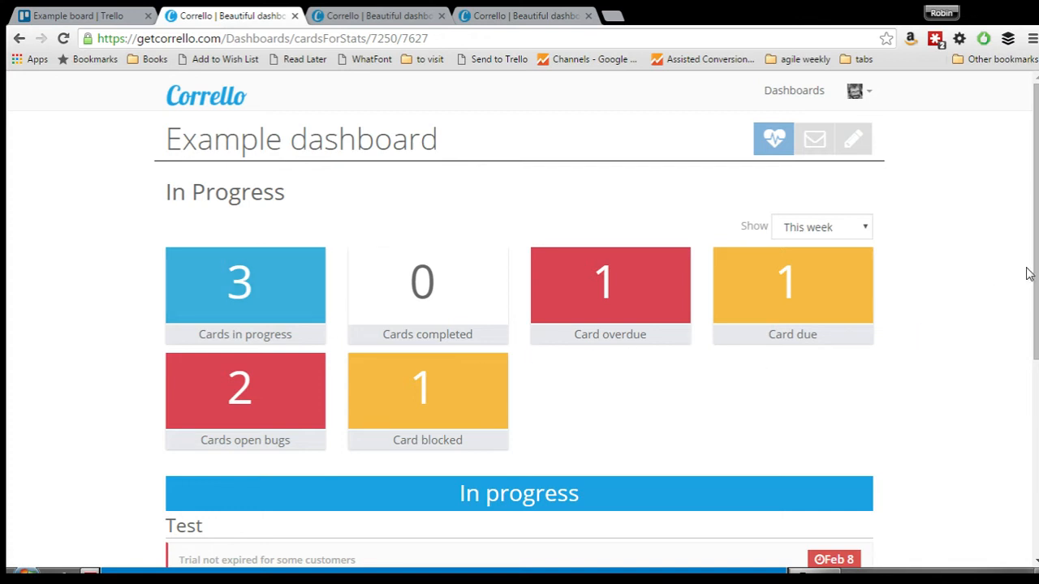
{"action": "scroll", "coordinate": [1024, 276], "scroll_direction": "down", "scroll_amount": 4}
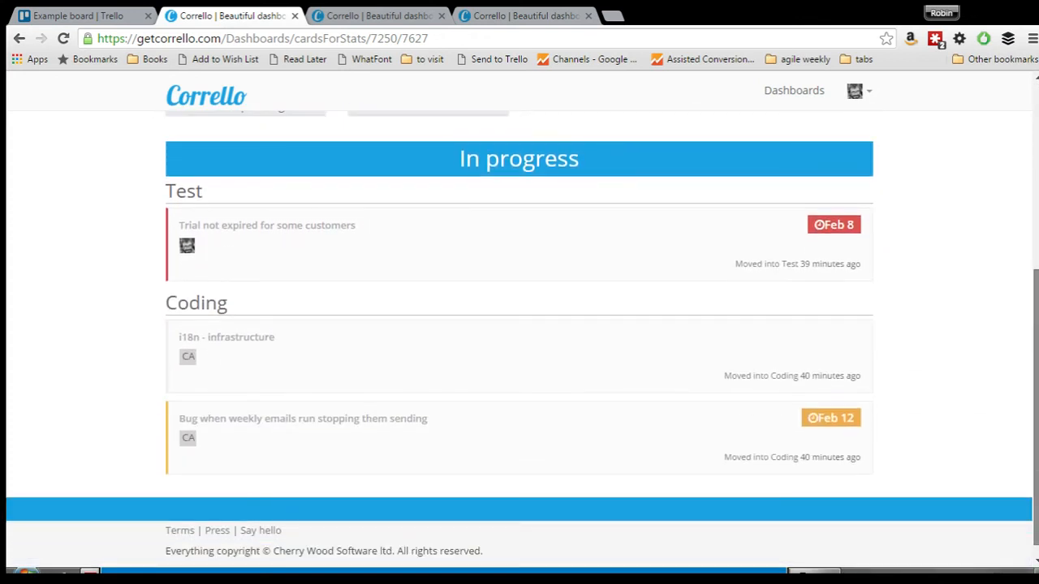
{"action": "scroll", "coordinate": [519, 325], "scroll_direction": "up", "scroll_amount": 4}
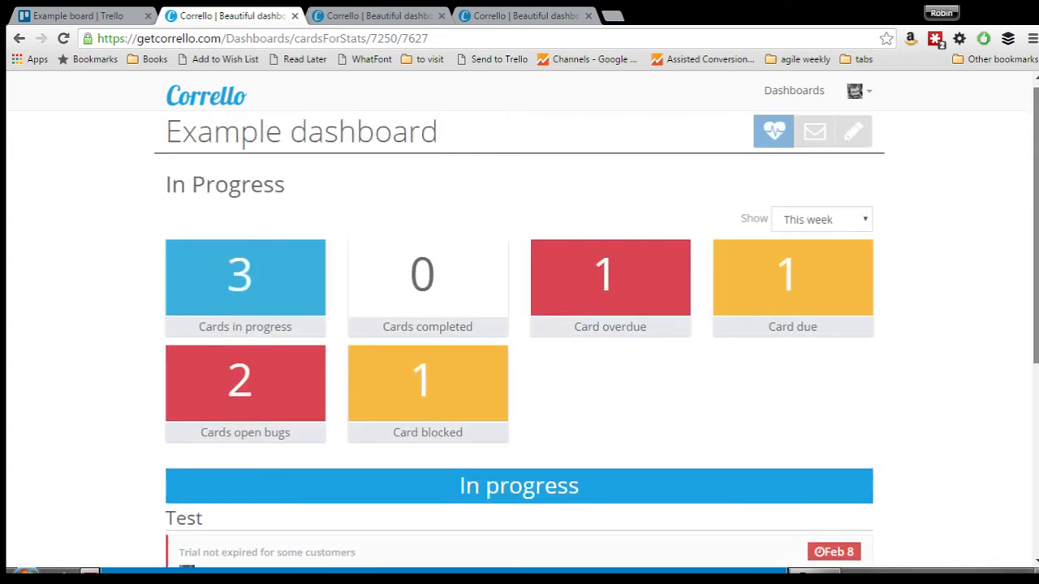
Filter the in-progress cards to those due, clear the filter to review the full list, and return to the main dashboard.
{"action": "left_click", "coordinate": [809, 301]}
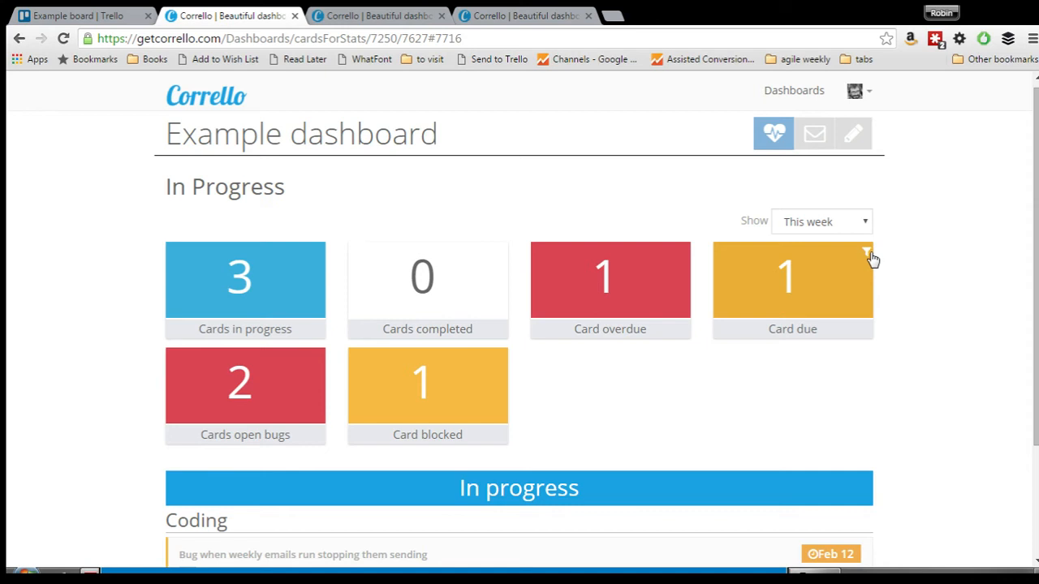
{"action": "scroll", "coordinate": [1031, 253], "scroll_direction": "down", "scroll_amount": 3}
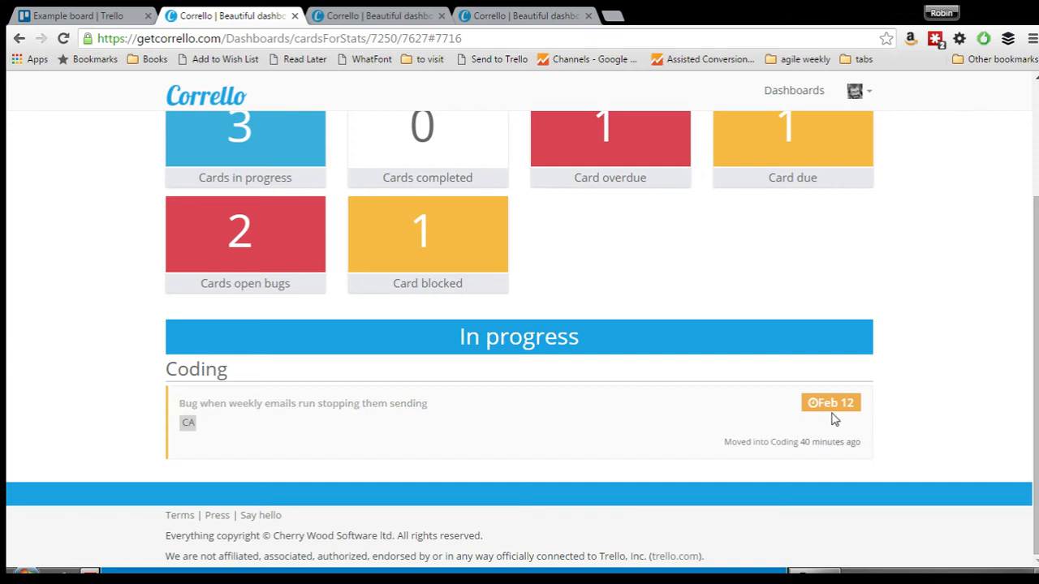
{"action": "scroll", "coordinate": [903, 413], "scroll_direction": "up", "scroll_amount": 2}
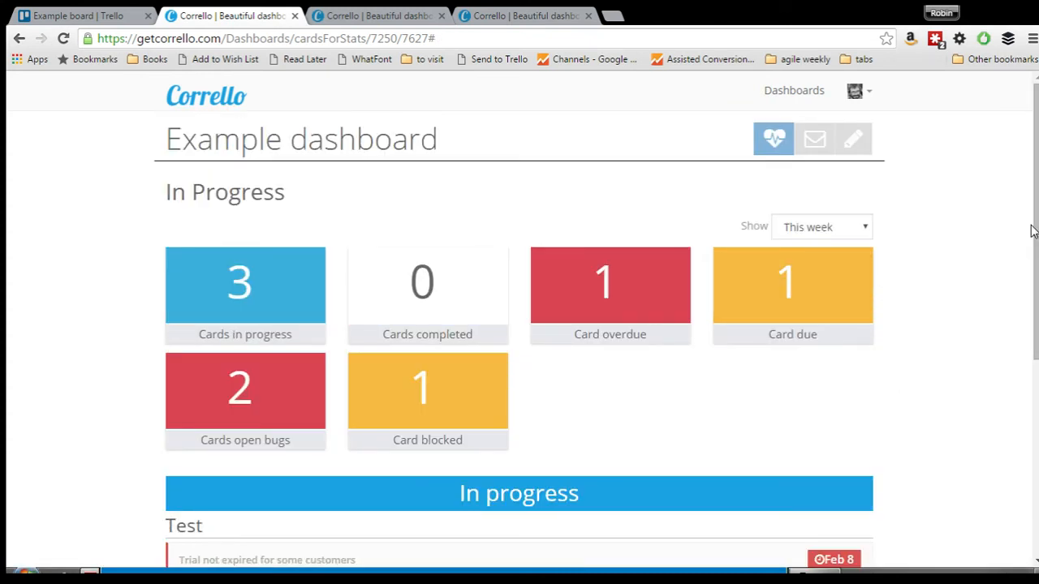
{"action": "scroll", "coordinate": [973, 284], "scroll_direction": "down", "scroll_amount": 5}
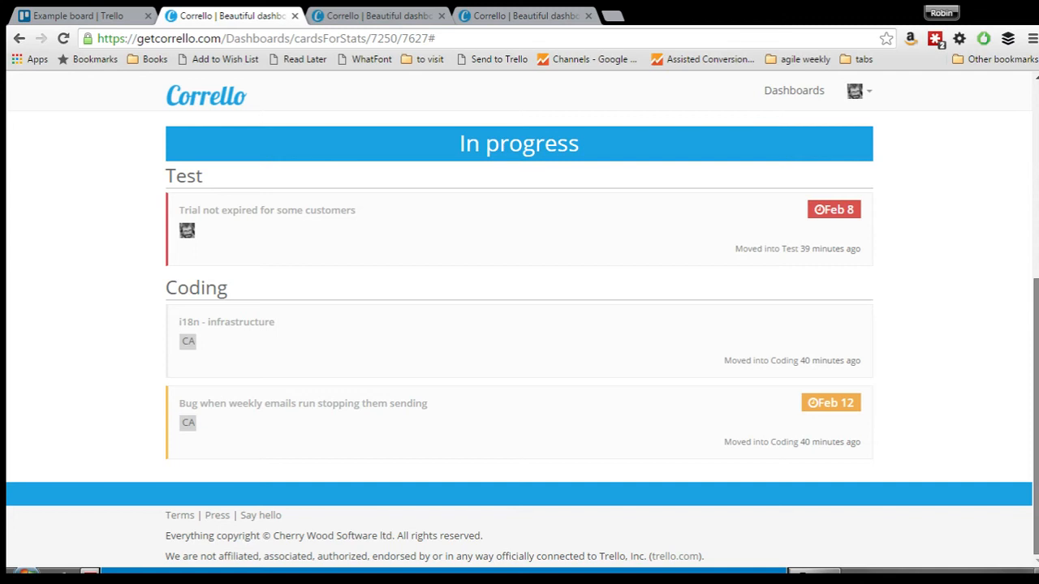
{"action": "scroll", "coordinate": [272, 226], "scroll_direction": "up", "scroll_amount": 5}
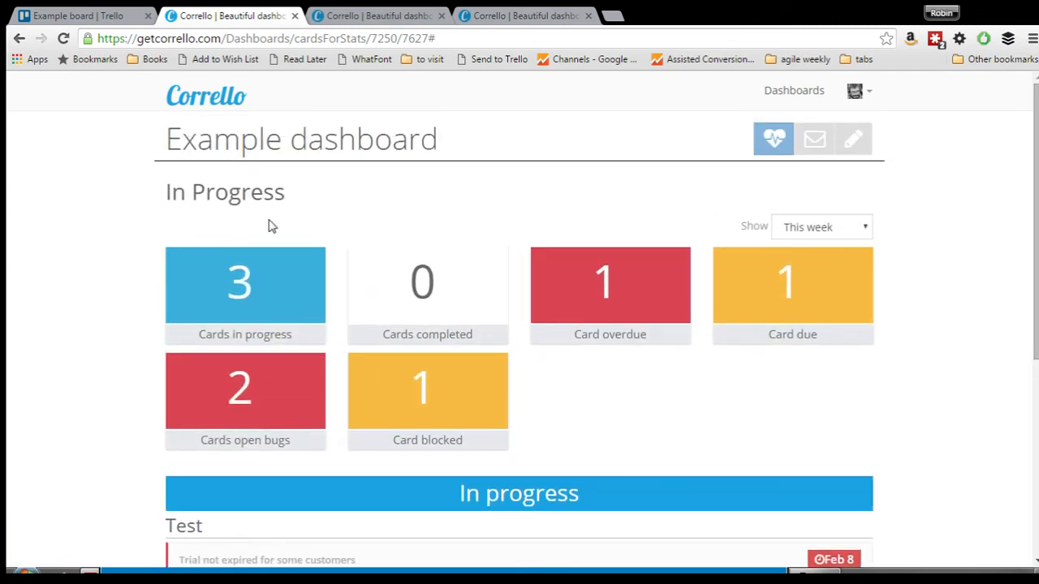
{"action": "left_click", "coordinate": [18, 38]}
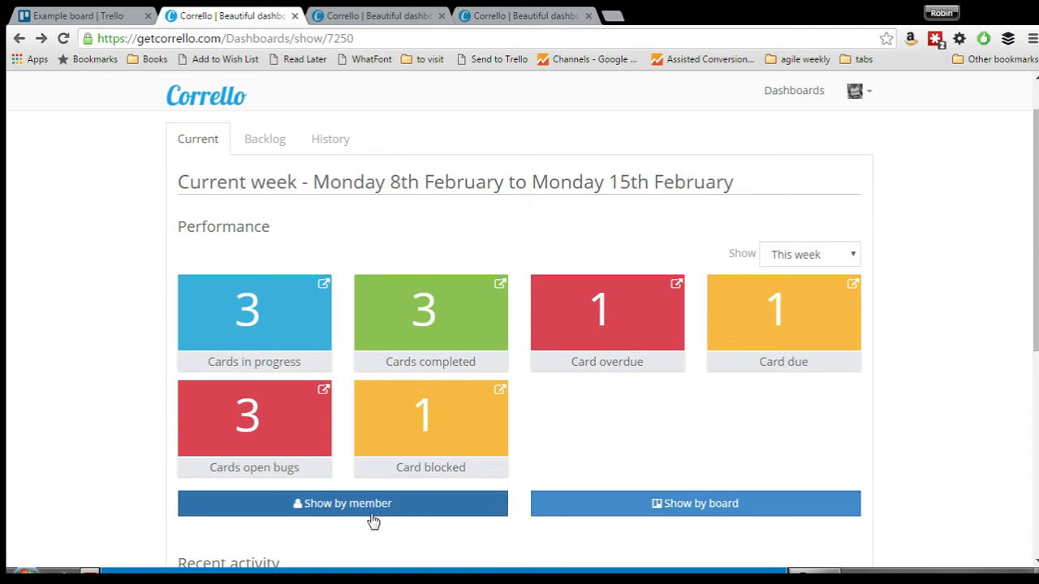
Break the performance stats down by member and review all cards of the first member listed.
{"action": "left_click", "coordinate": [344, 504]}
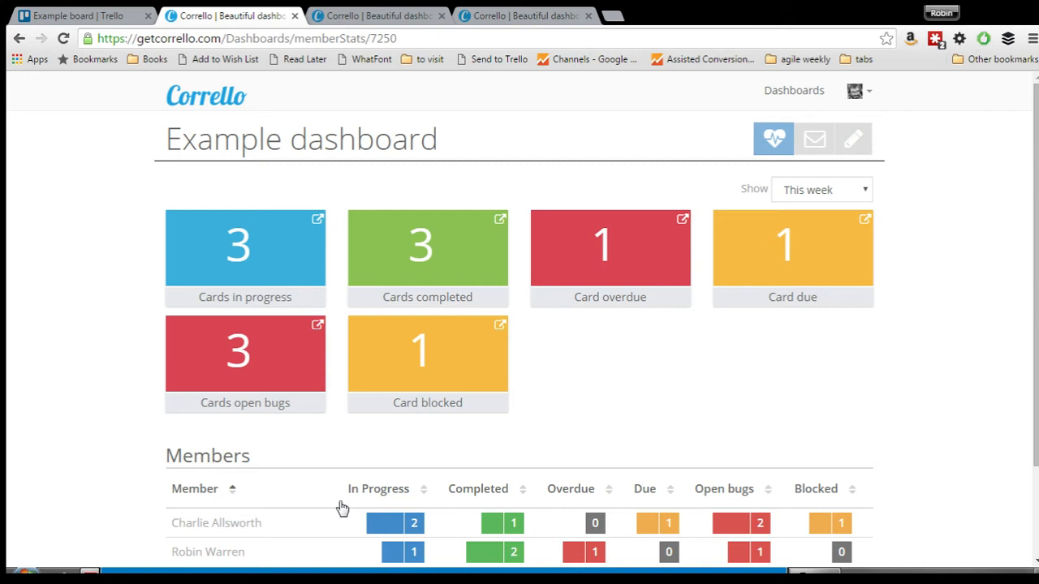
{"action": "left_click_drag", "start_coordinate": [1035, 213], "coordinate": [1035, 268]}
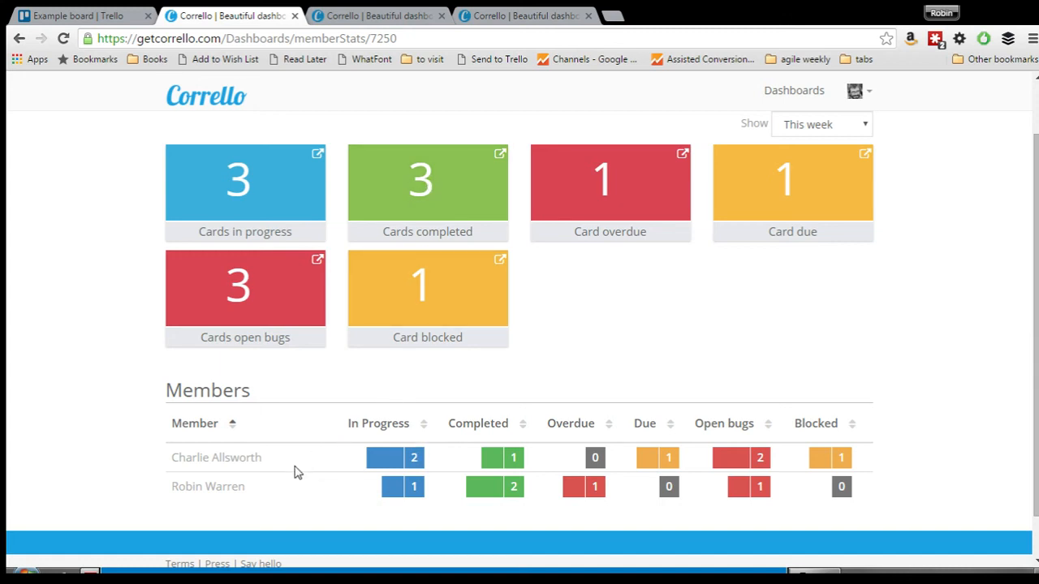
{"action": "left_click", "coordinate": [203, 459]}
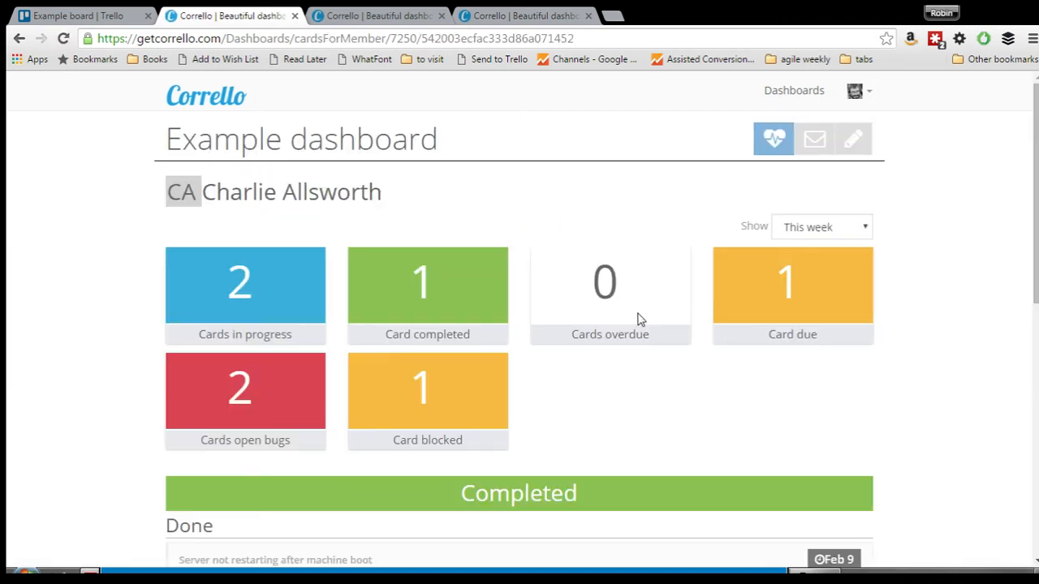
{"action": "scroll", "coordinate": [1035, 270], "scroll_direction": "down", "scroll_amount": 7}
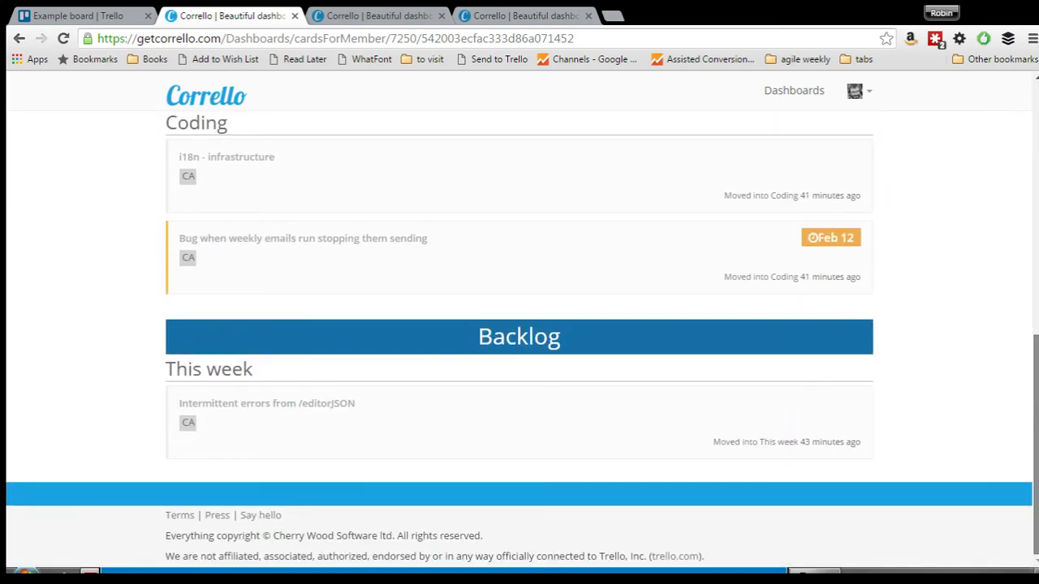
{"action": "scroll", "coordinate": [519, 339], "scroll_direction": "up", "scroll_amount": 3}
{"action": "scroll", "coordinate": [519, 339], "scroll_direction": "up", "scroll_amount": 4}
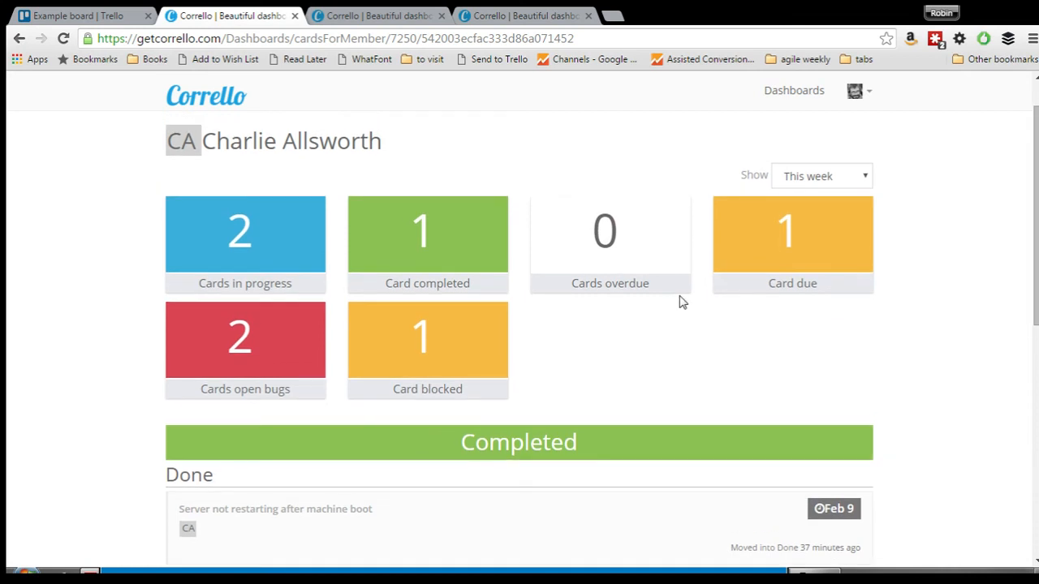
Filter the first member's cards to those due and return to the member stats.
{"action": "left_click", "coordinate": [803, 233]}
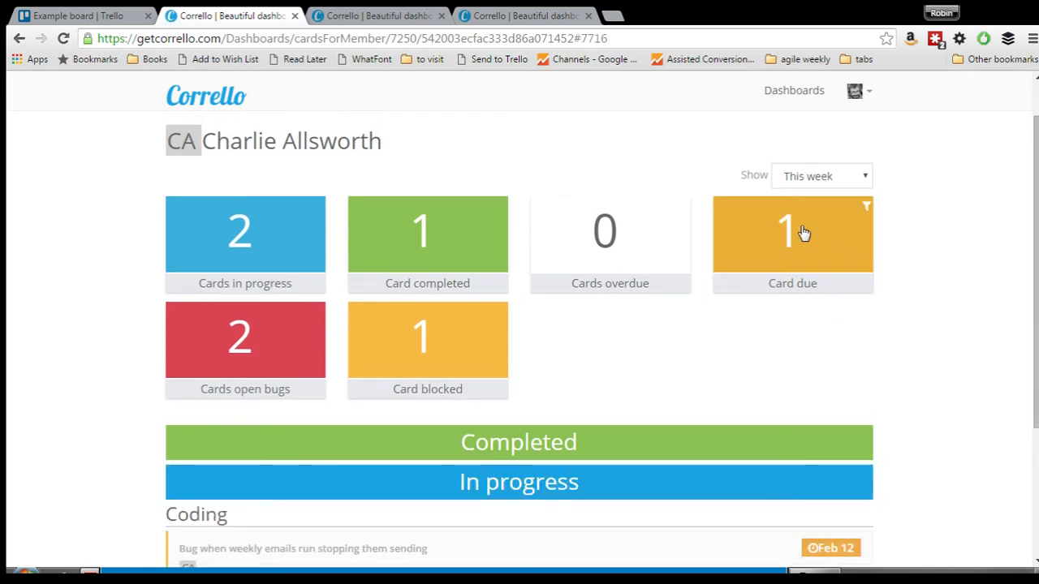
{"action": "left_click_drag", "start_coordinate": [1033, 222], "coordinate": [1034, 343]}
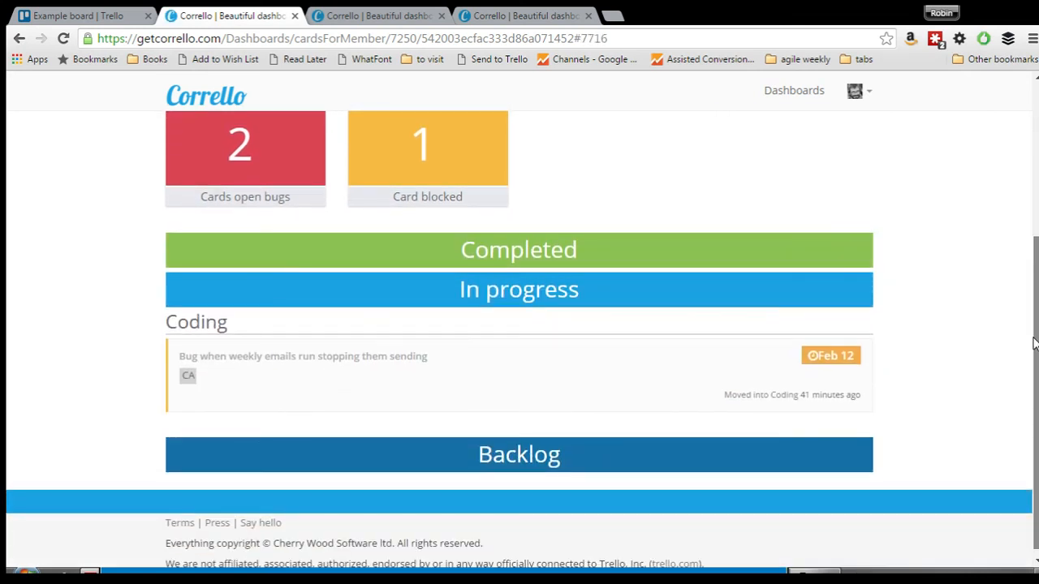
{"action": "left_click_drag", "start_coordinate": [1034, 349], "coordinate": [1032, 218]}
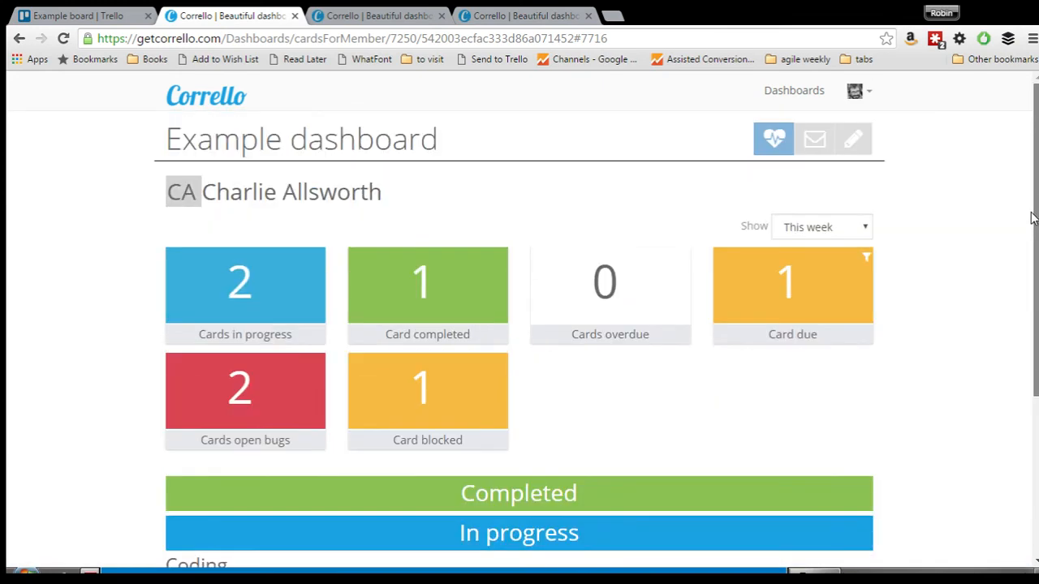
{"action": "left_click", "coordinate": [18, 41]}
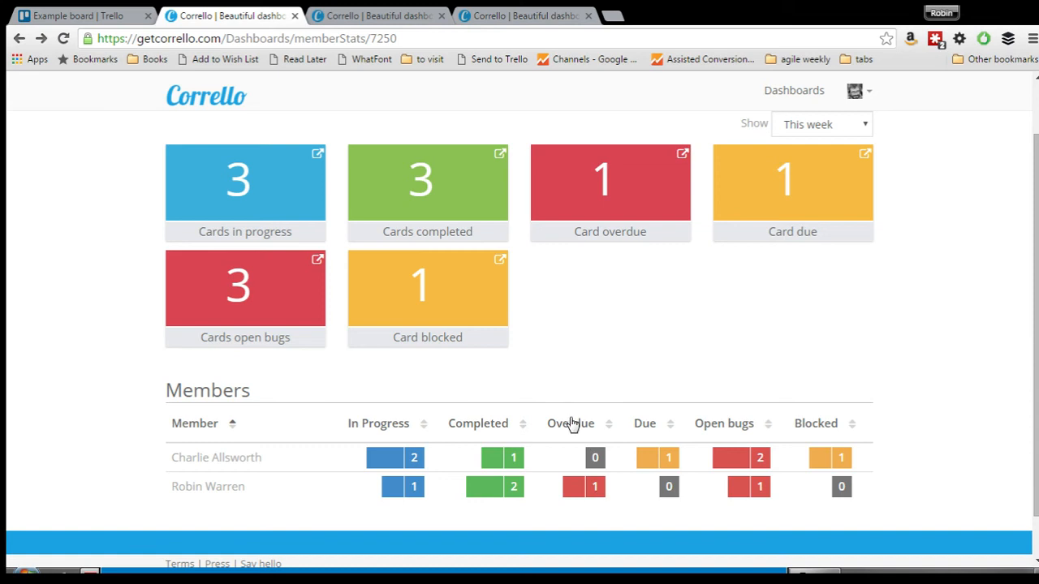
Inspect the second member's overdue cards from the Members table and return to the main Example dashboard.
{"action": "left_click", "coordinate": [594, 489]}
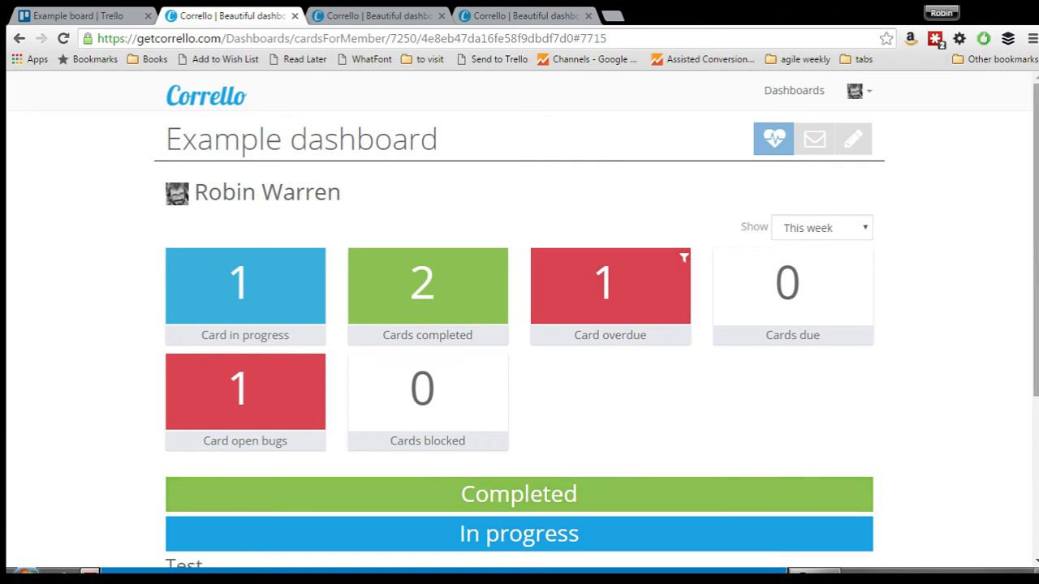
{"action": "scroll", "coordinate": [954, 290], "scroll_direction": "down", "scroll_amount": 3}
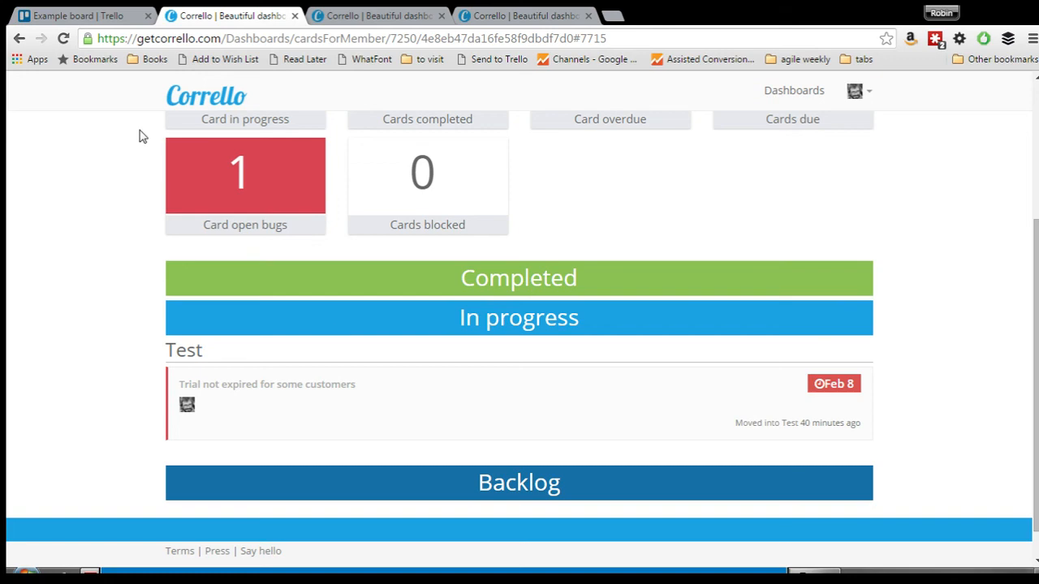
{"action": "left_click", "coordinate": [19, 39]}
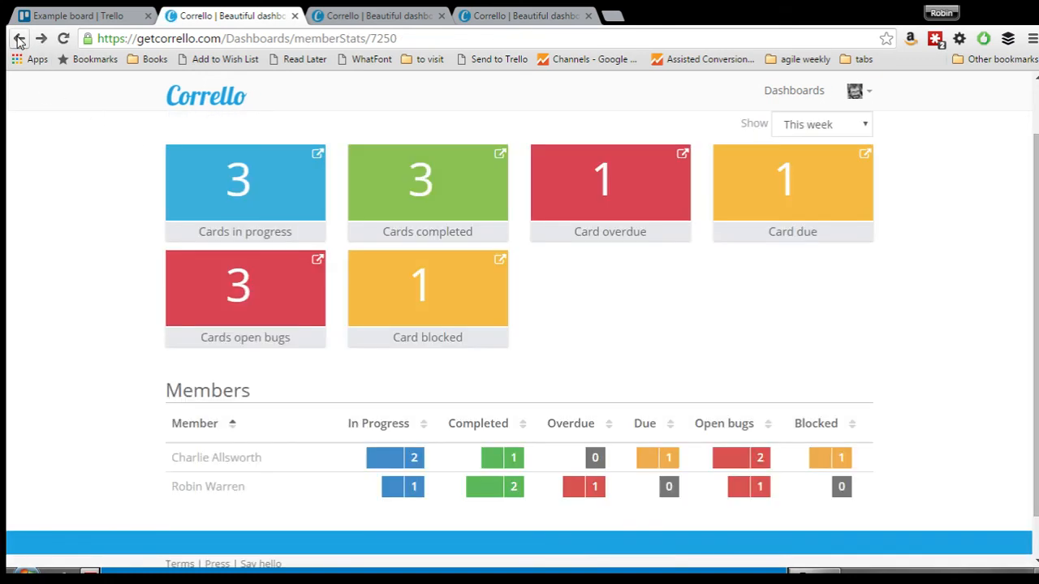
{"action": "left_click", "coordinate": [20, 39]}
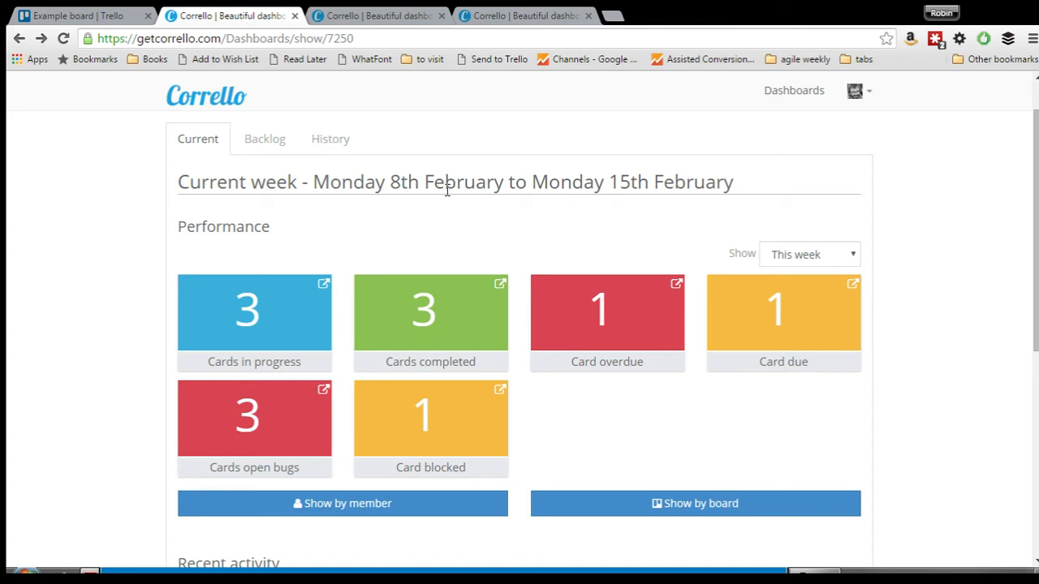
Show the performance history for the last 12 sprints on the Corrello dev (cards) dashboard.
{"action": "left_click", "coordinate": [522, 18]}
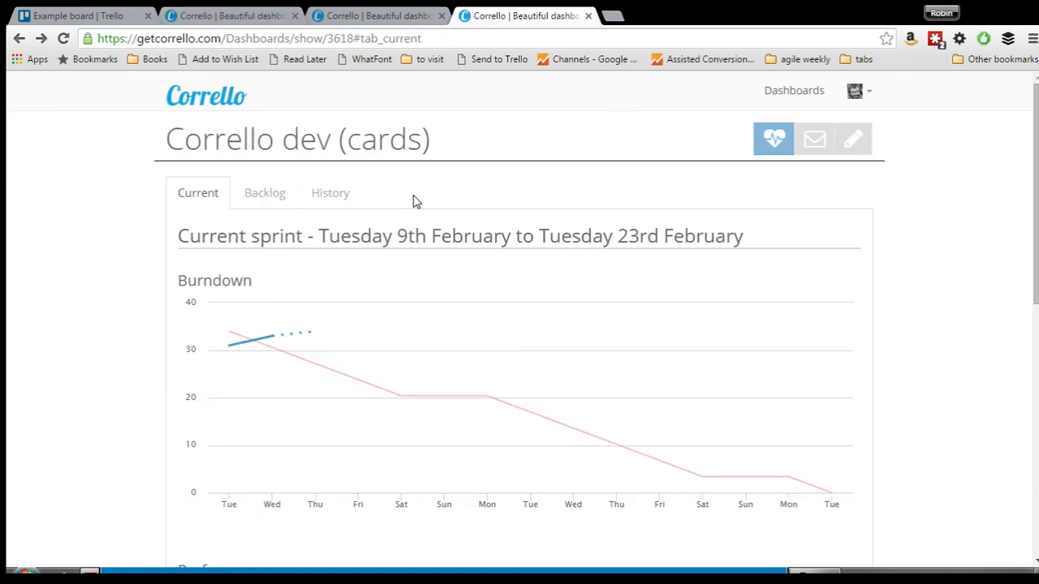
{"action": "left_click", "coordinate": [324, 197]}
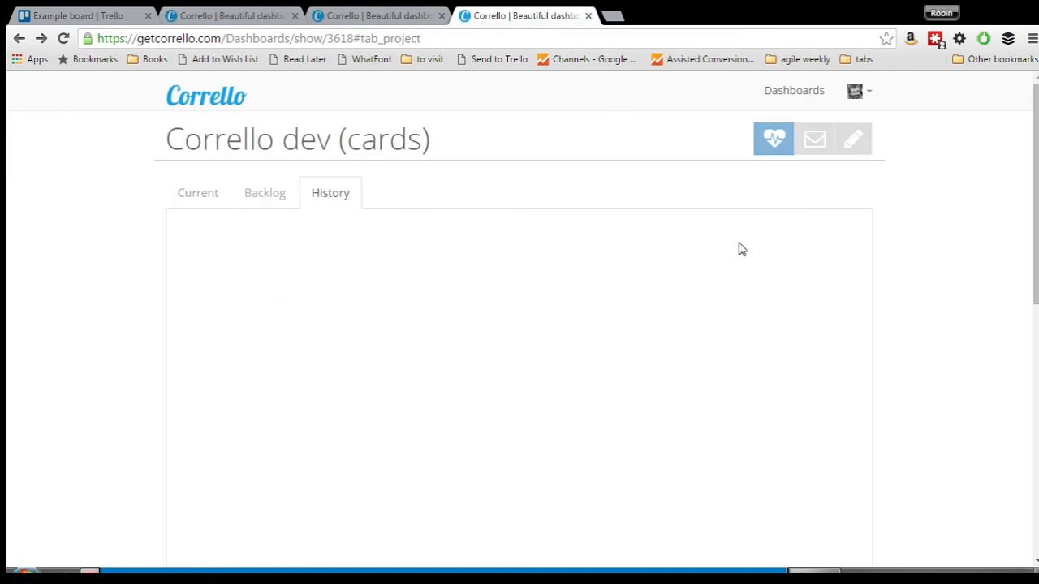
{"action": "left_click_drag", "start_coordinate": [1036, 130], "coordinate": [1036, 375]}
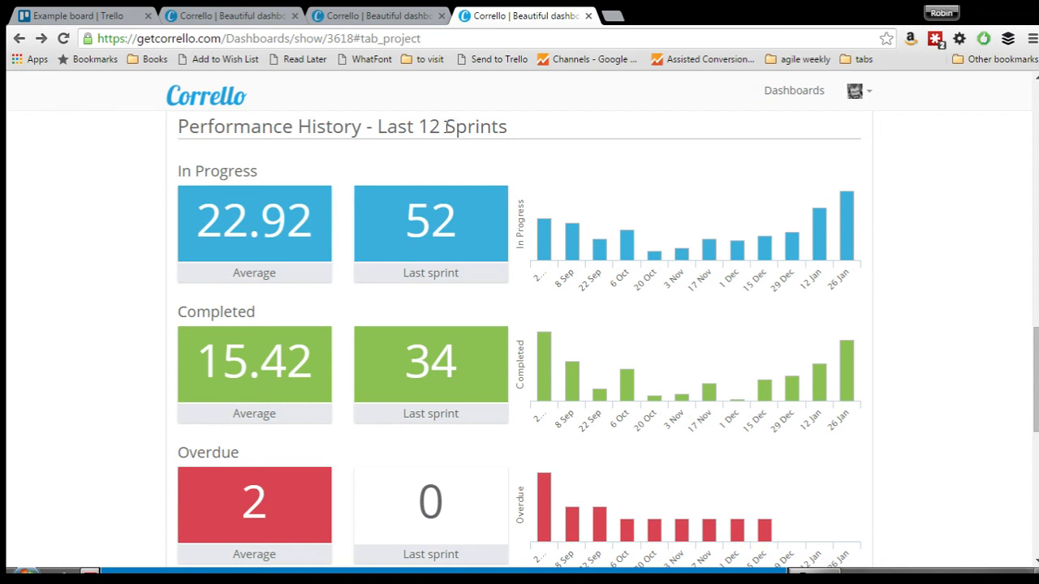
Examine the average, last-sprint and trend figures for each stat from In Progress through Hours remaining.
{"action": "left_click_drag", "start_coordinate": [447, 125], "coordinate": [524, 135]}
{"action": "left_click", "coordinate": [524, 142]}
{"action": "left_click_drag", "start_coordinate": [404, 222], "coordinate": [479, 224]}
{"action": "left_click", "coordinate": [478, 224]}
{"action": "left_click_drag", "start_coordinate": [1036, 364], "coordinate": [1034, 408]}
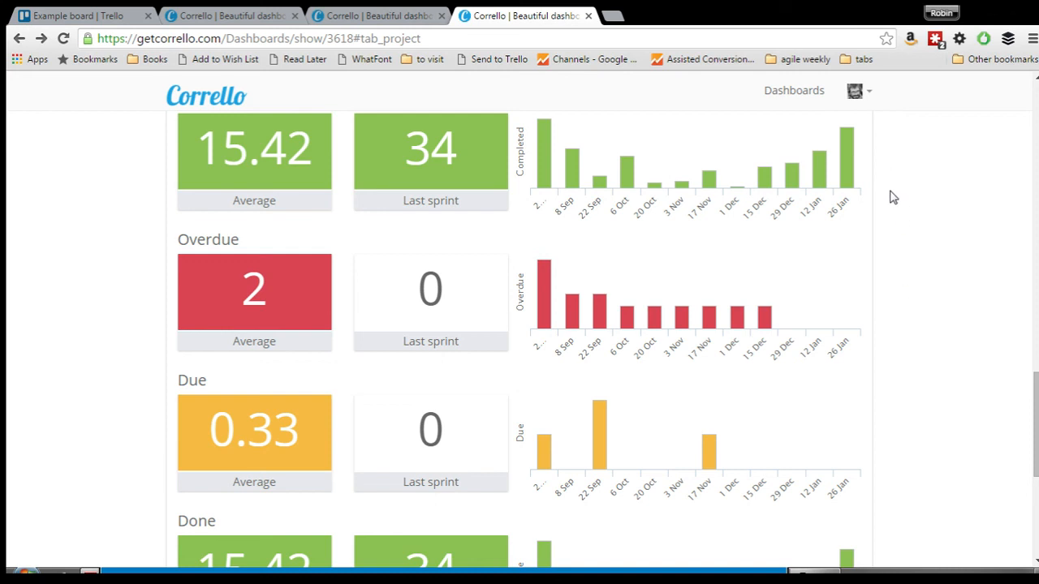
{"action": "left_click_drag", "start_coordinate": [1035, 415], "coordinate": [1035, 494]}
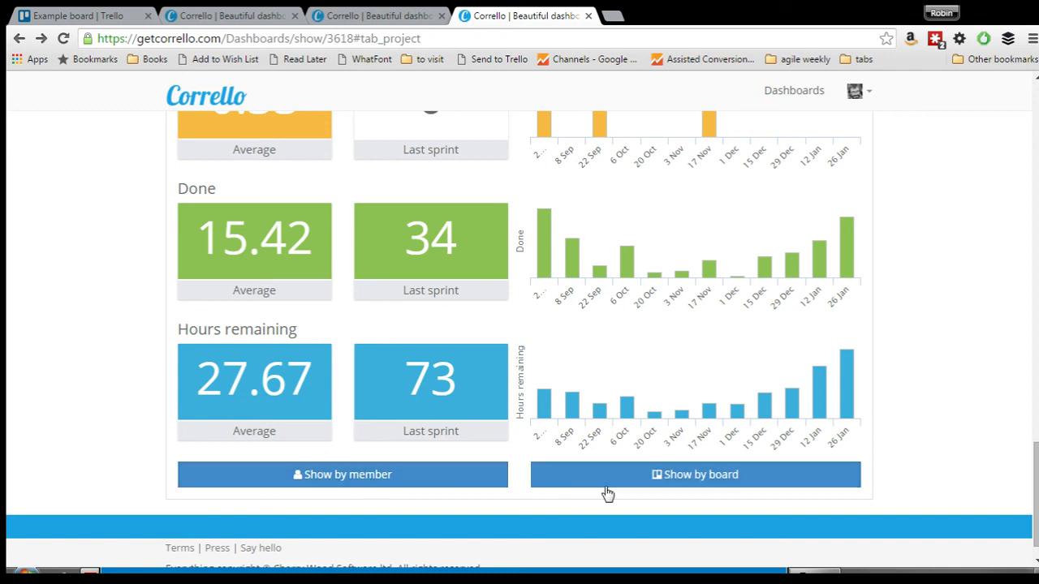
View the performance history broken down by board, and return to the Example dashboard's current week.
{"action": "left_click", "coordinate": [686, 485]}
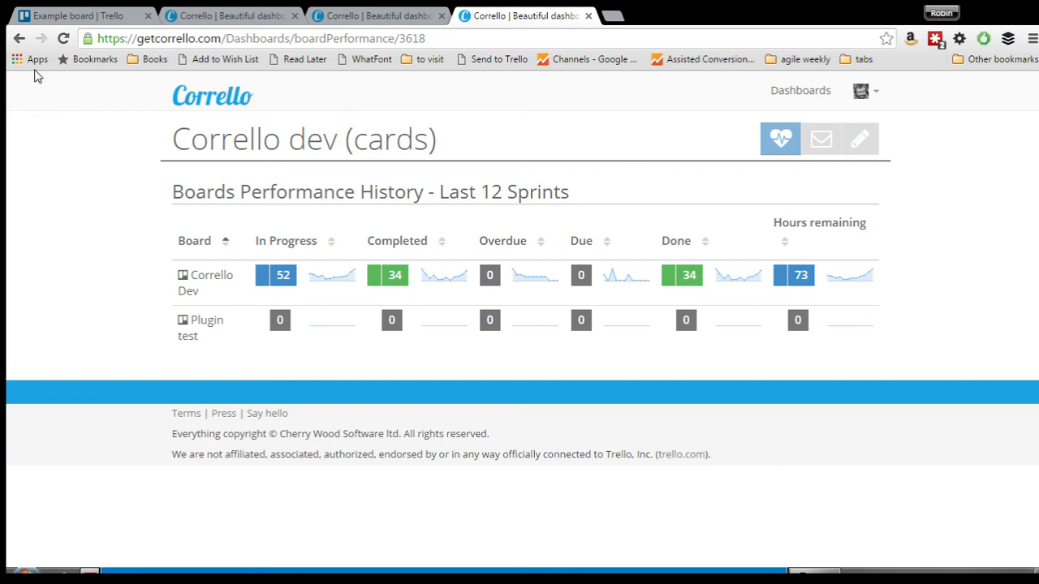
{"action": "left_click", "coordinate": [20, 38]}
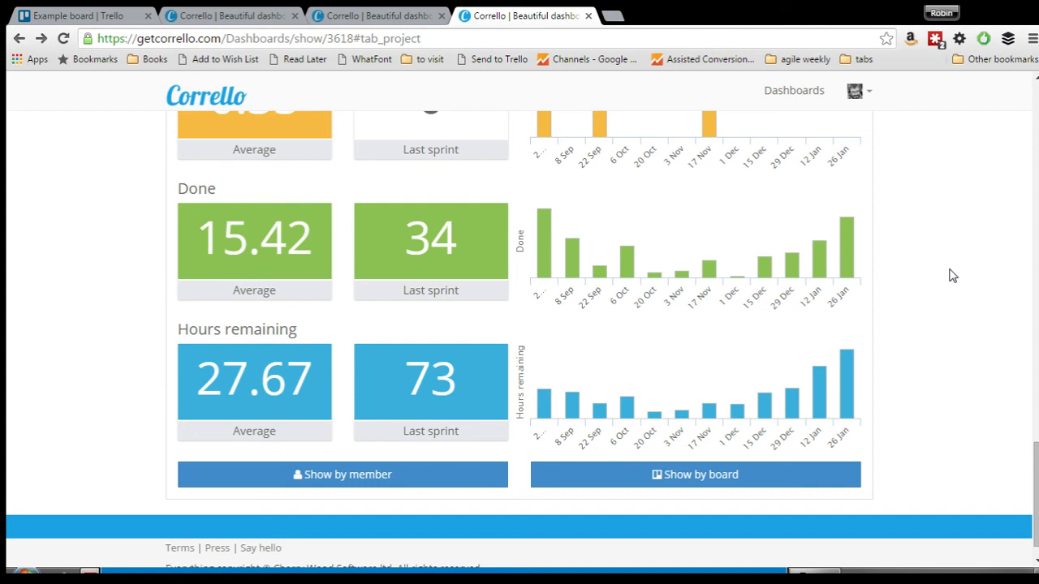
{"action": "left_click", "coordinate": [231, 15]}
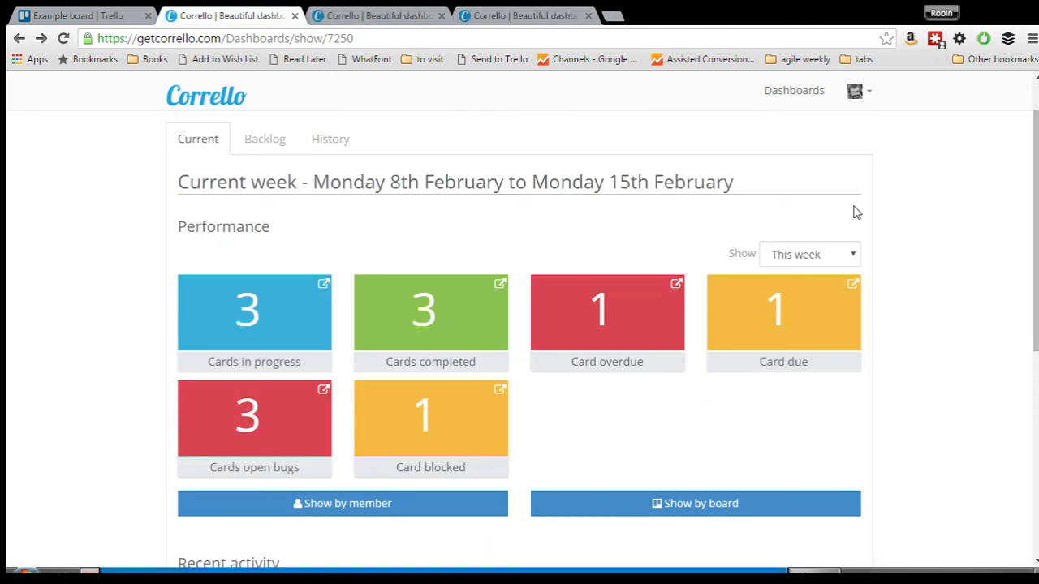